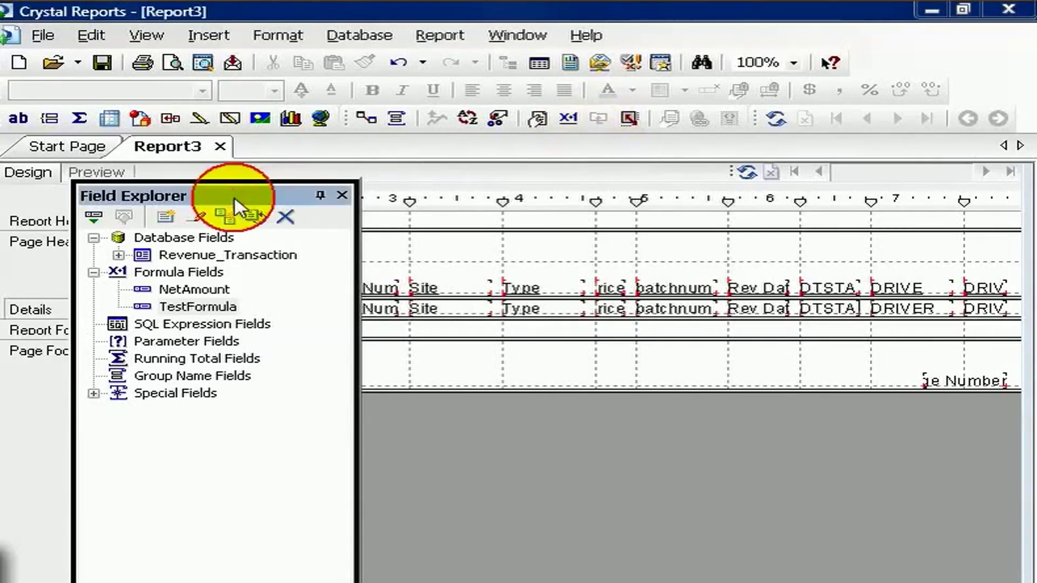
Step: Start a new formula from Field Explorer's Formula Fields category
left_click_drag(240, 199, 243, 200)
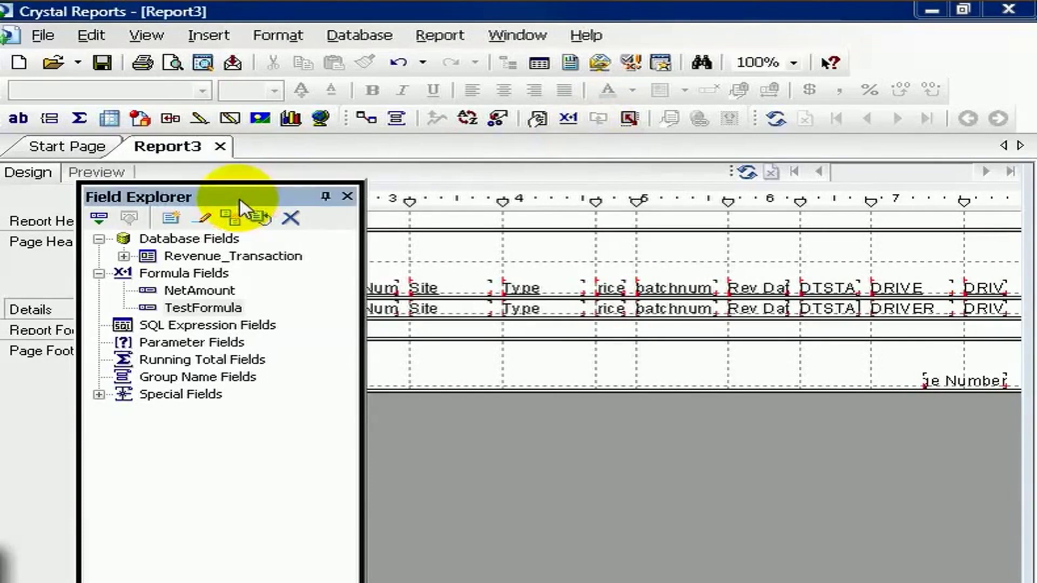
left_click(184, 274)
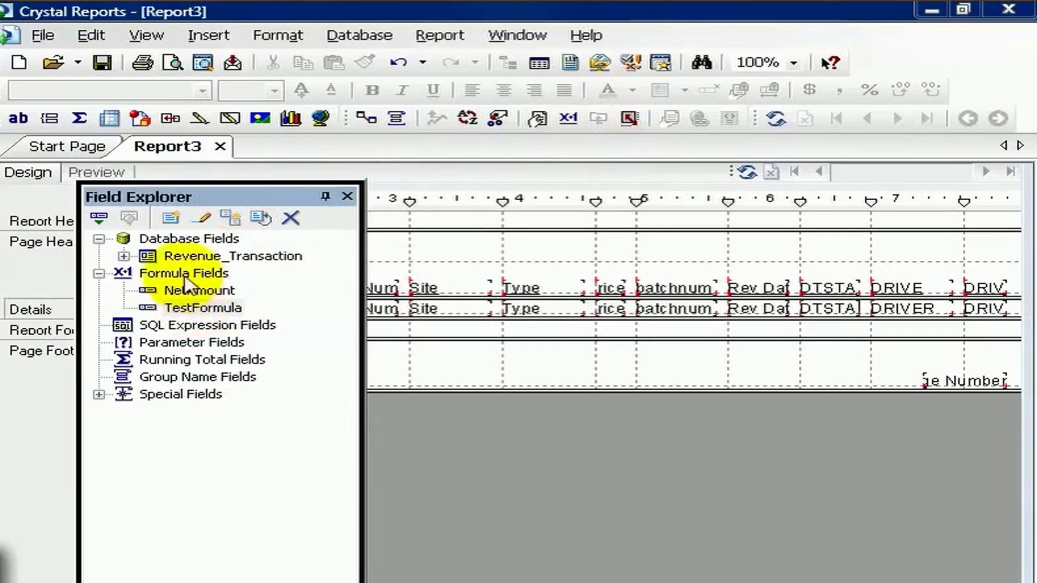
right_click(186, 275)
left_click(243, 291)
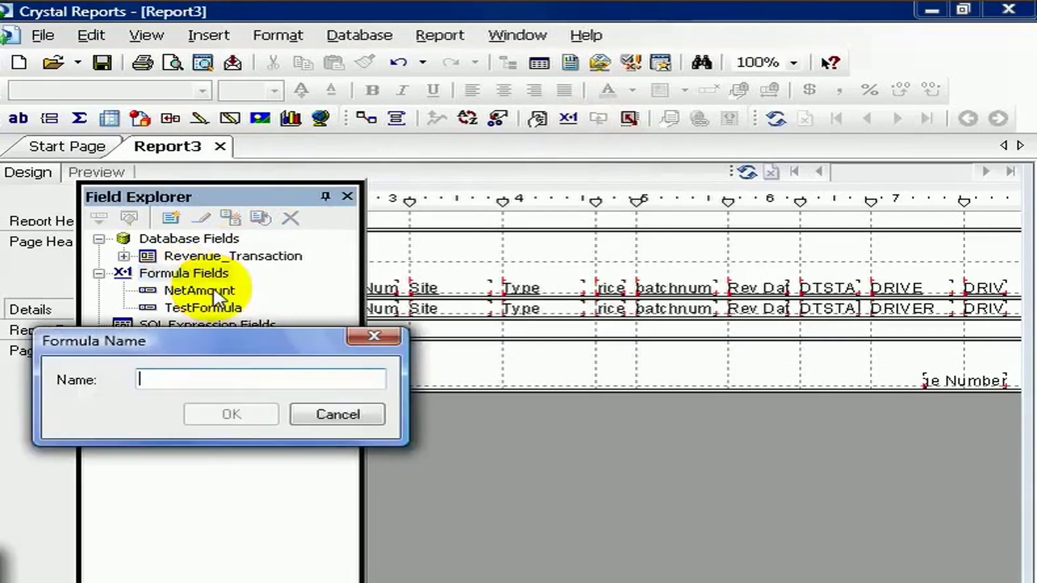
type("Test String")
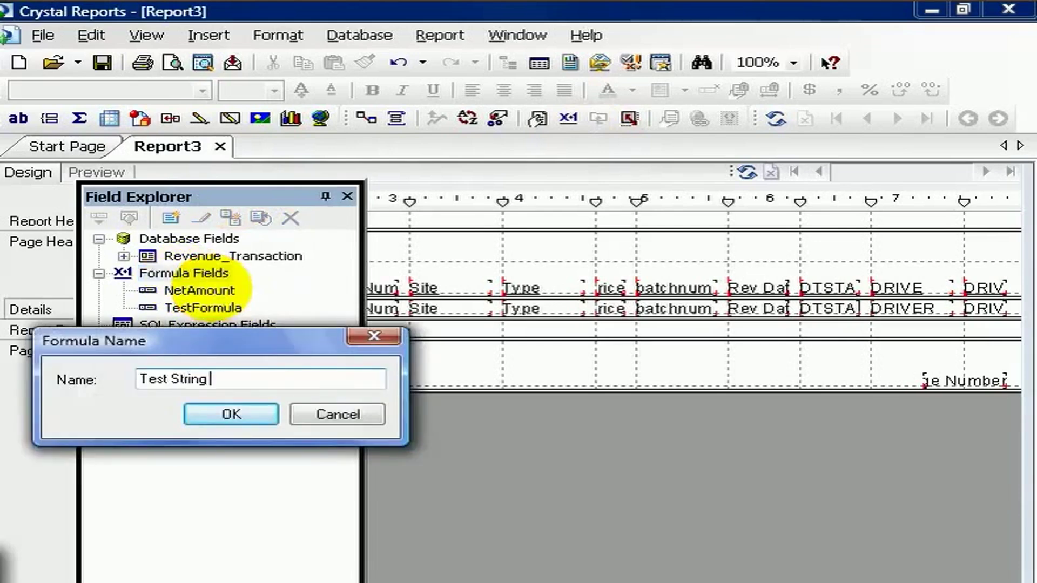
type(" 1")
Step: Confirm the Test String 1 name and resize the Formula Workshop panes
left_click(231, 414)
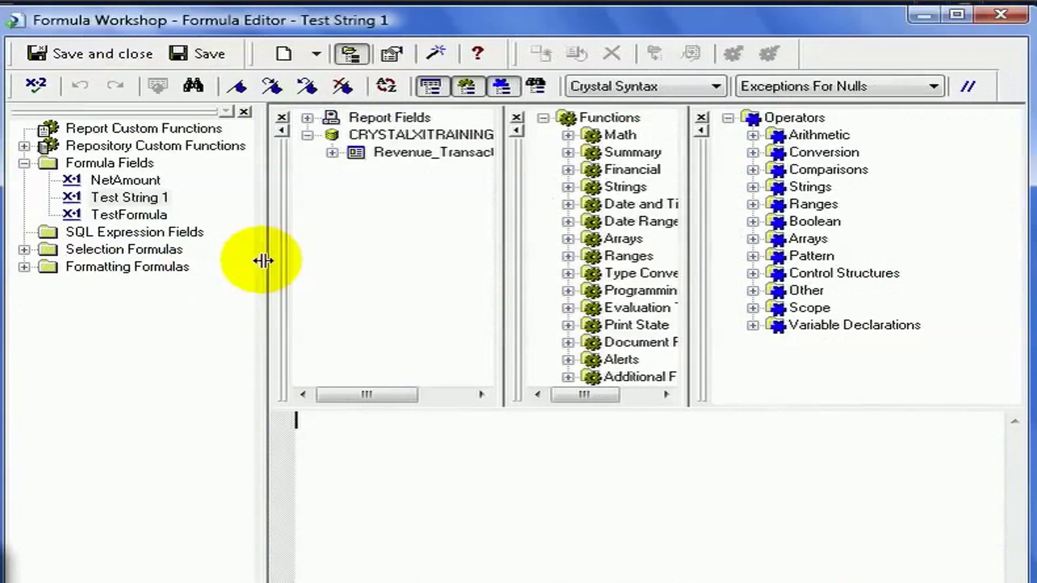
left_click_drag(263, 259, 109, 267)
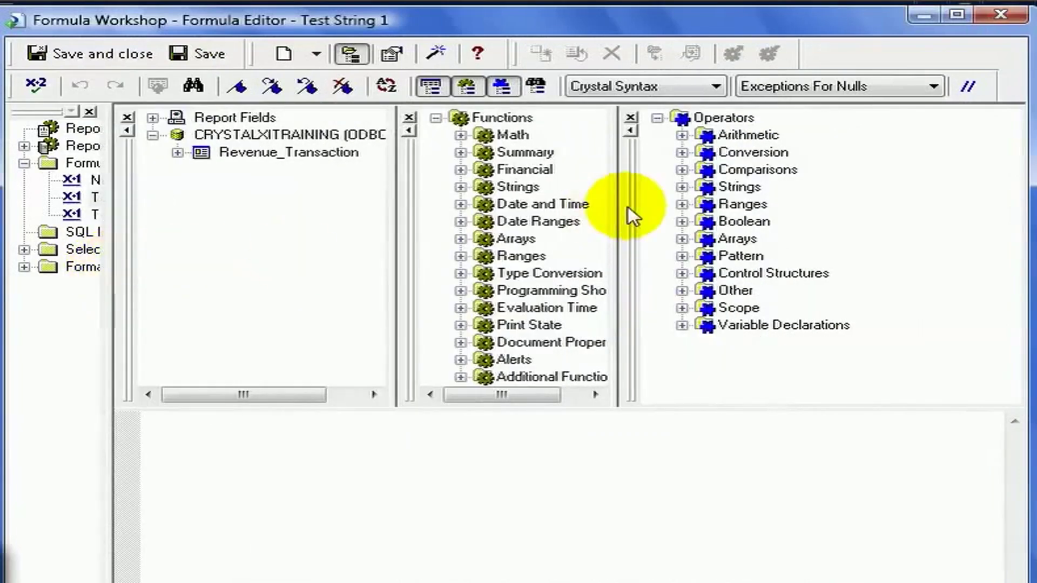
left_click_drag(617, 205, 808, 195)
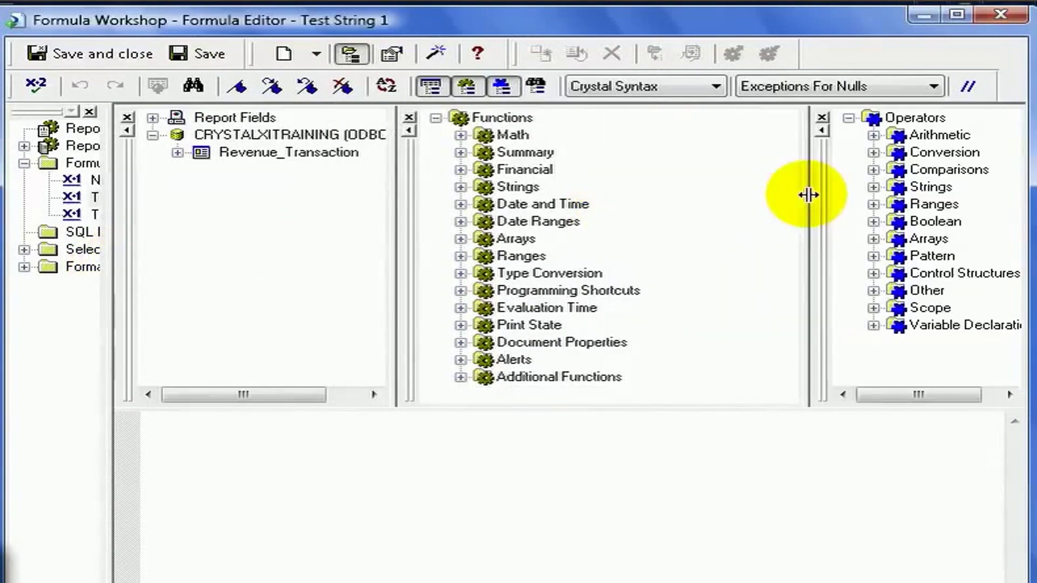
left_click_drag(391, 186, 519, 199)
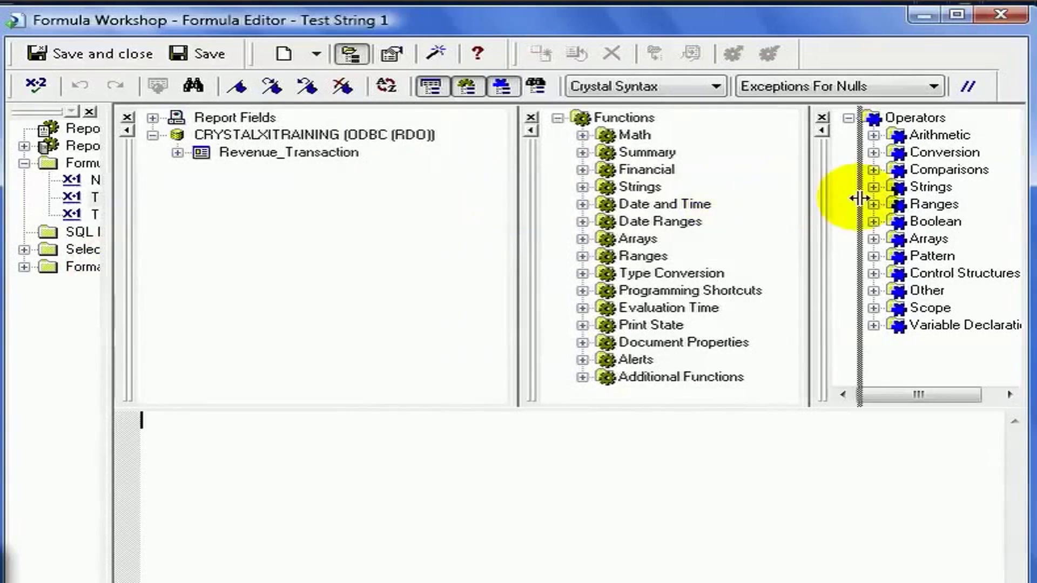
left_click_drag(808, 195, 883, 198)
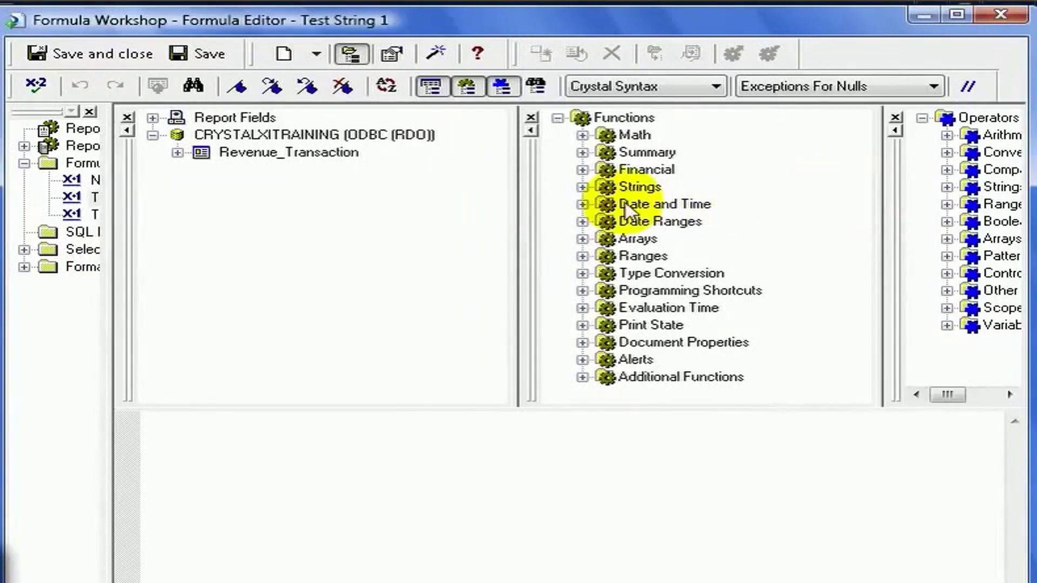
Step: Expand Report Fields, restore and reposition the editor window, and close Formula Workshop
left_click(152, 118)
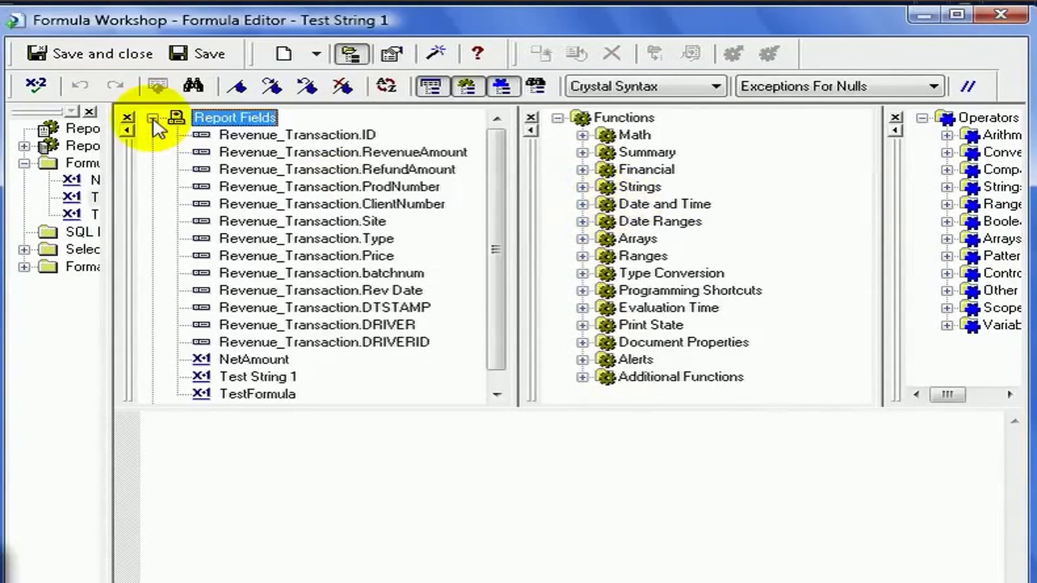
left_click(958, 14)
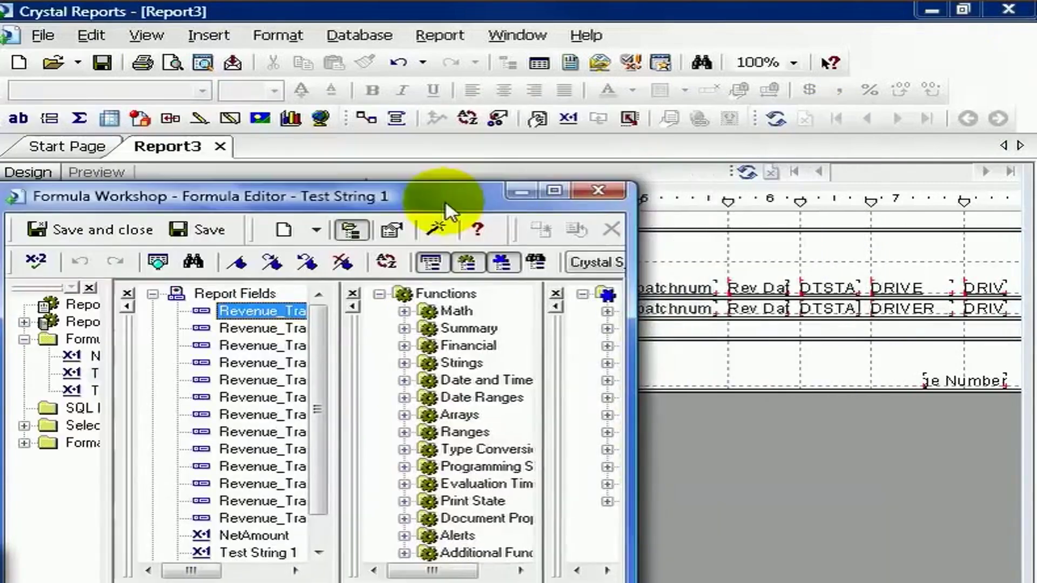
left_click_drag(437, 203, 806, 104)
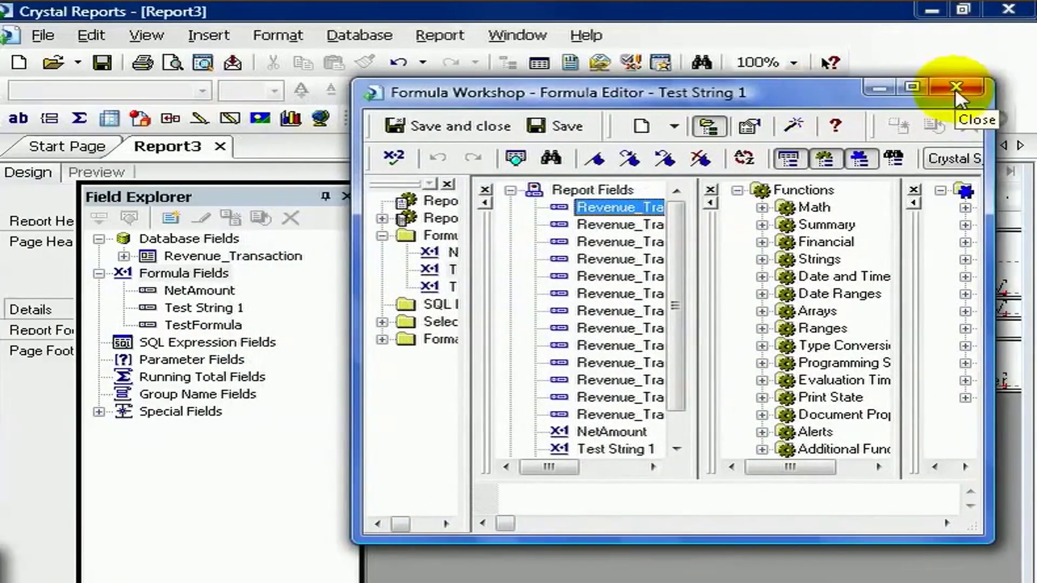
left_click(956, 87)
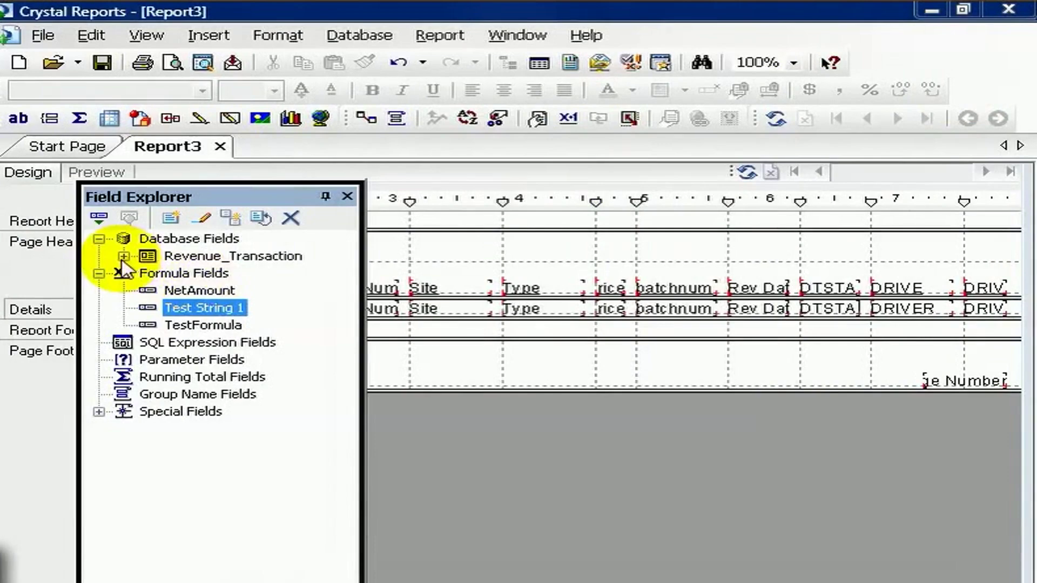
Step: Expand the Revenue_Transaction fields and bring up Test String 1's context menu
left_click(124, 257)
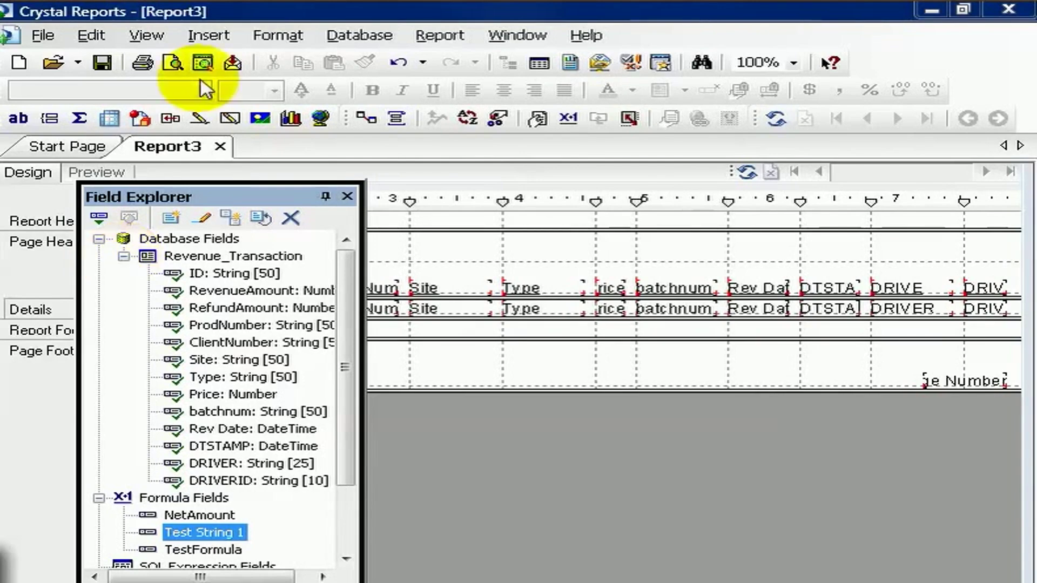
right_click(201, 533)
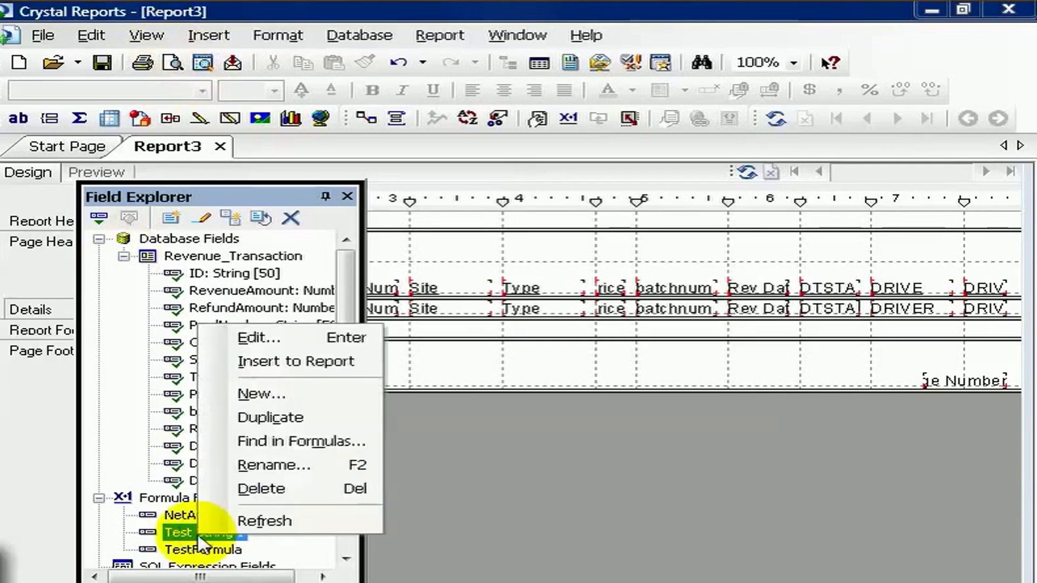
Step: Maximize the editor and insert Revenue_Transaction.ClientNumber and ProdNumber into Test String 1
left_click(258, 337)
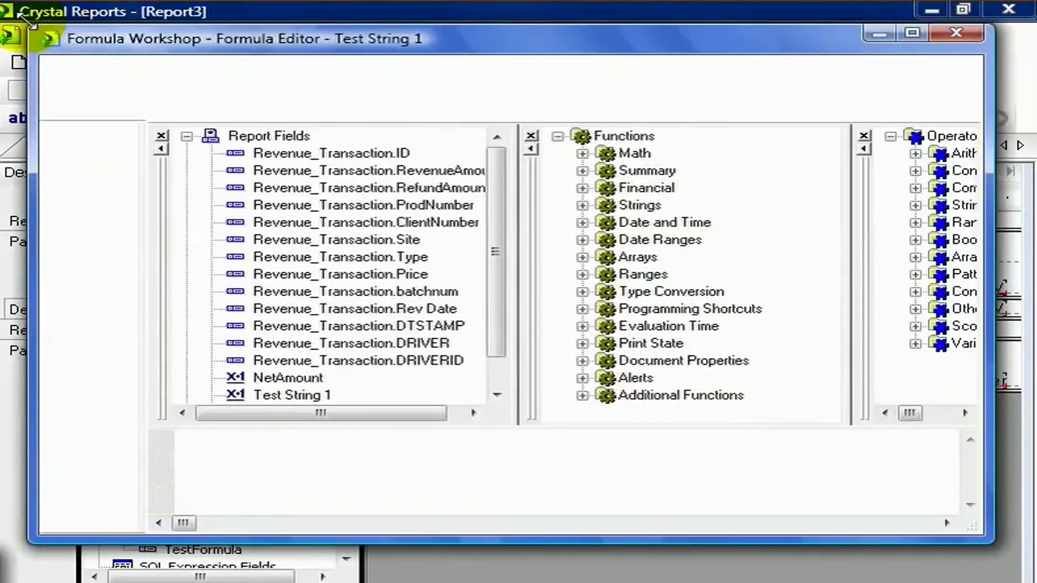
left_click_drag(155, 63, 14, 18)
left_click(923, 28)
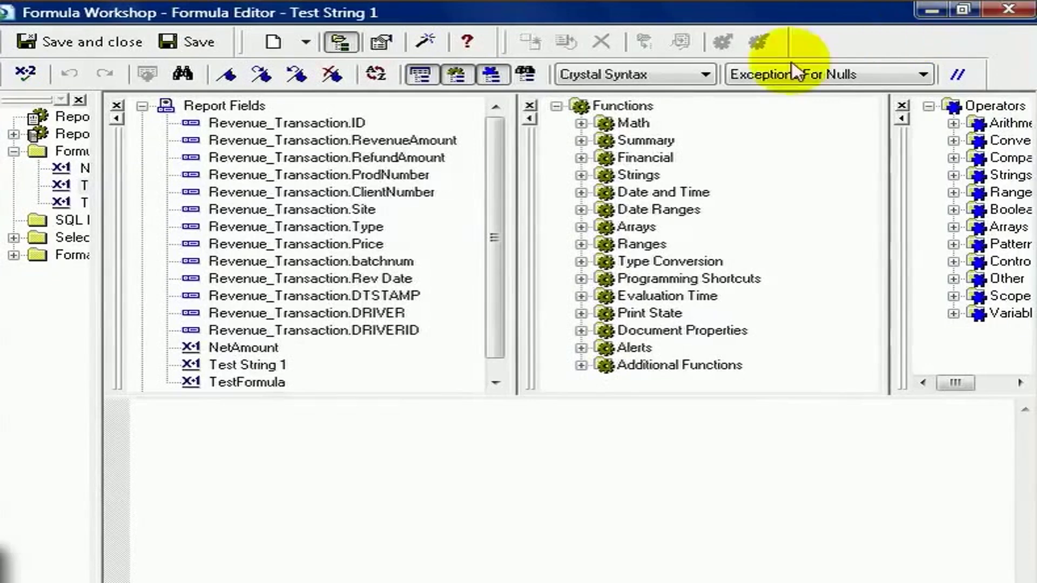
double_click(387, 200)
left_click(382, 183)
double_click(382, 183)
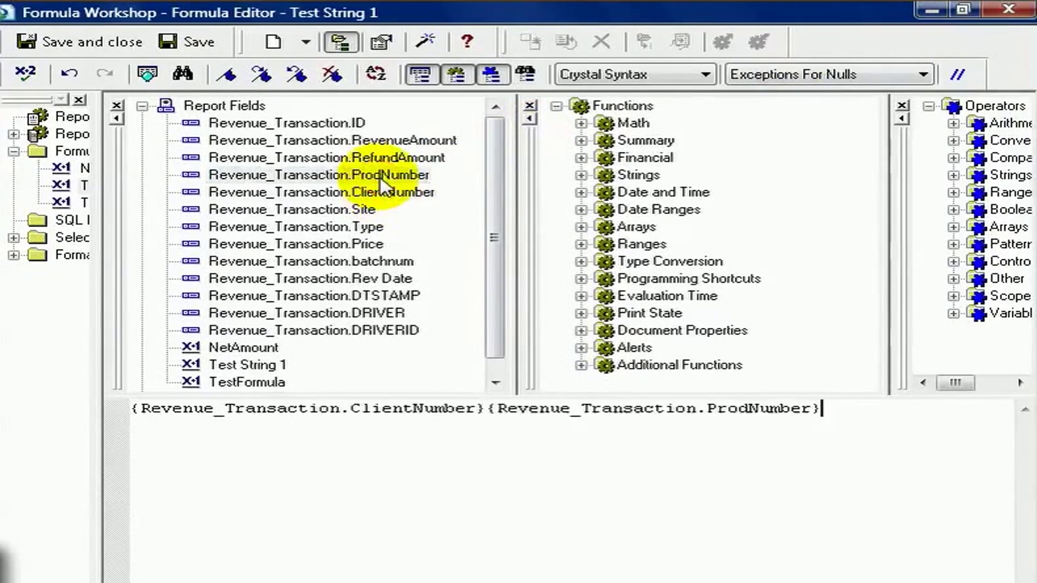
left_click(486, 408)
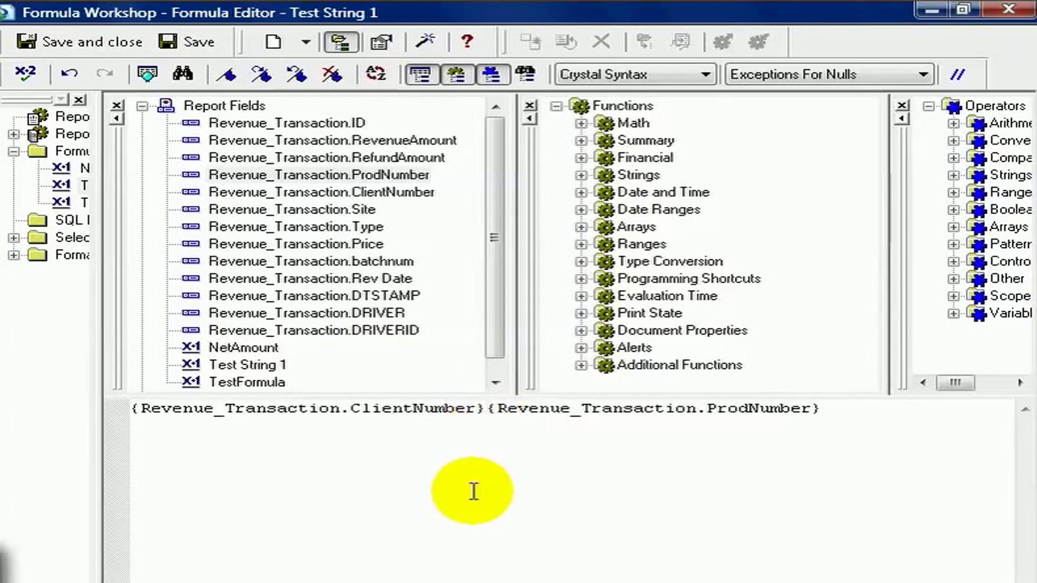
type("+")
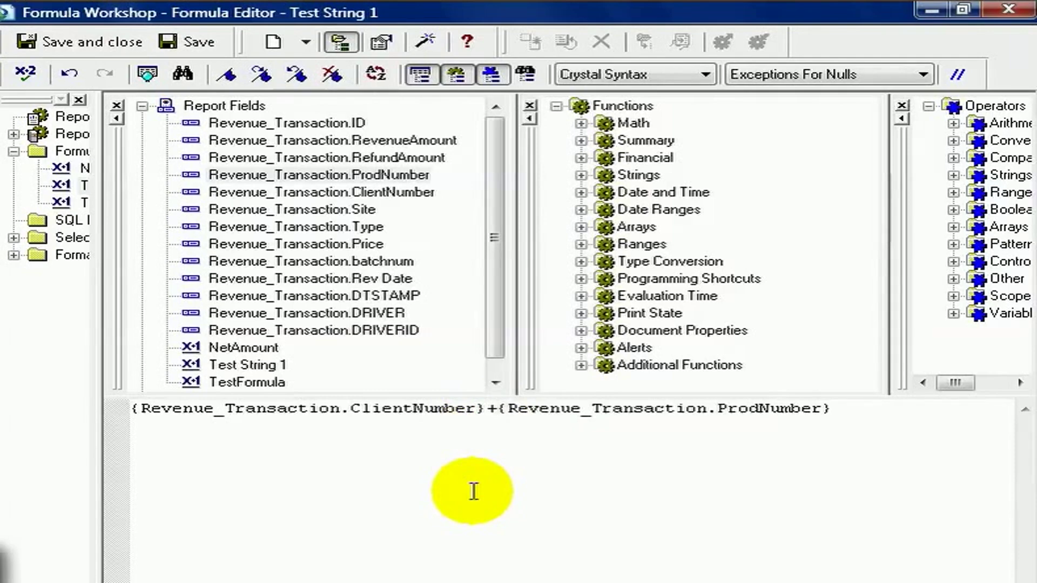
type(" '")
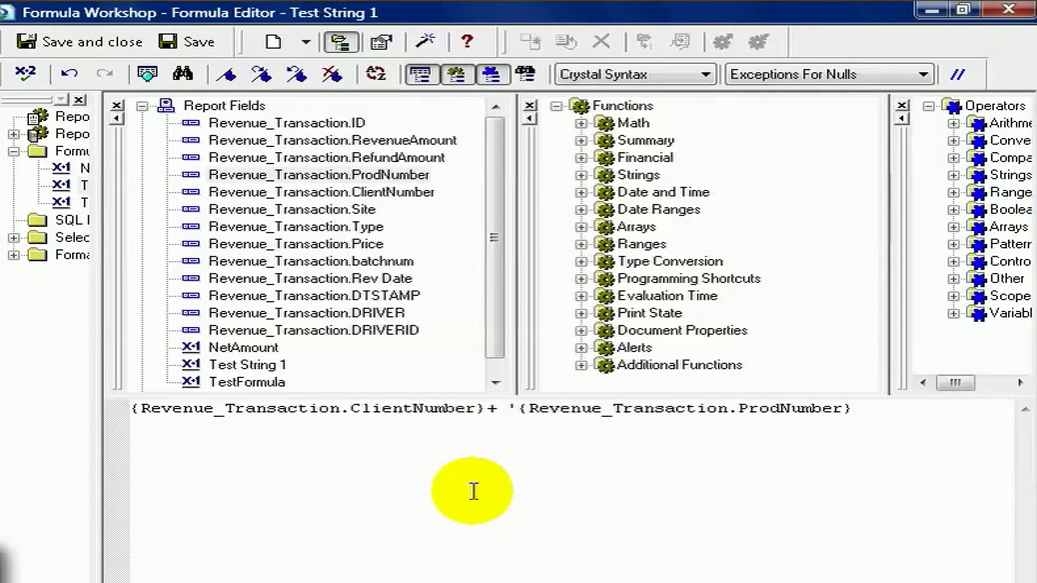
type("-'")
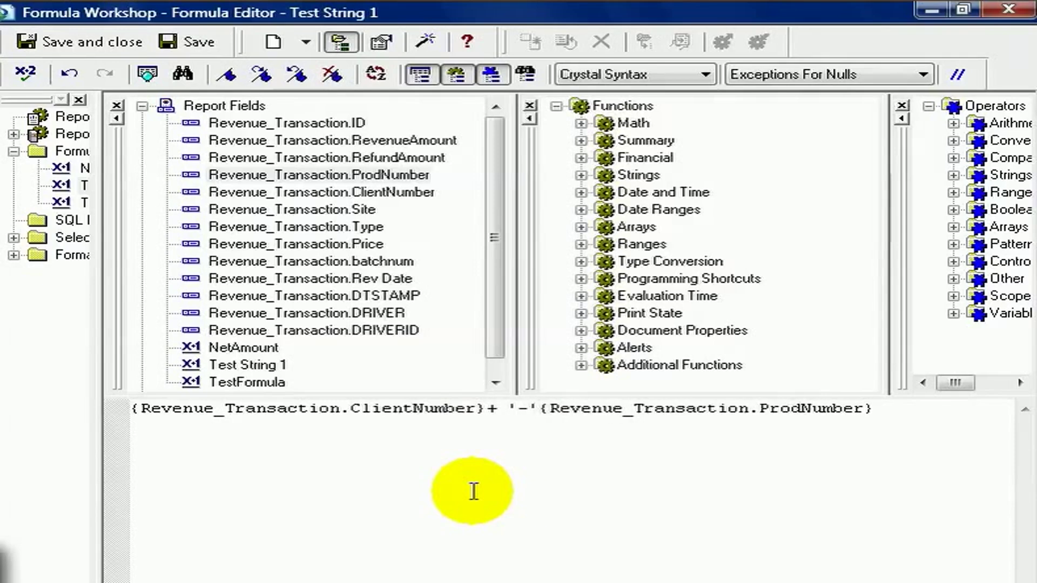
type("+")
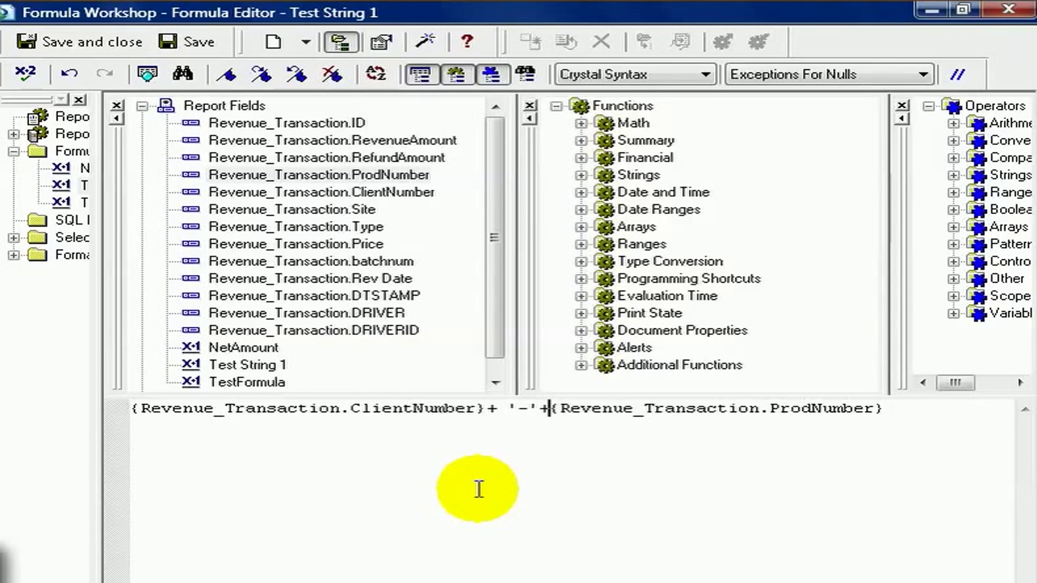
Step: Remove the stray space after the plus sign in the + '-'+ separator
left_click(509, 409)
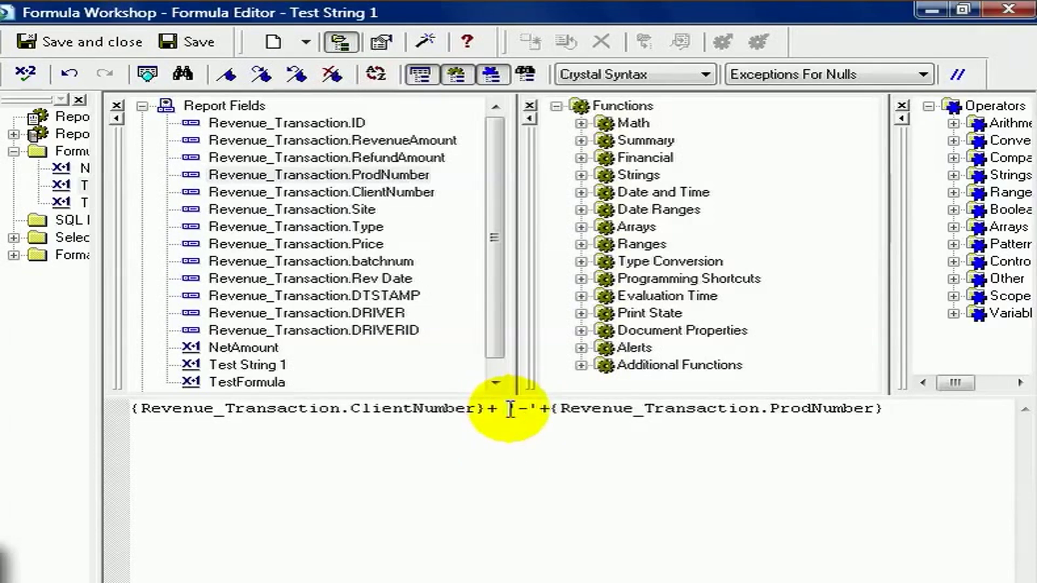
key("BackSpace")
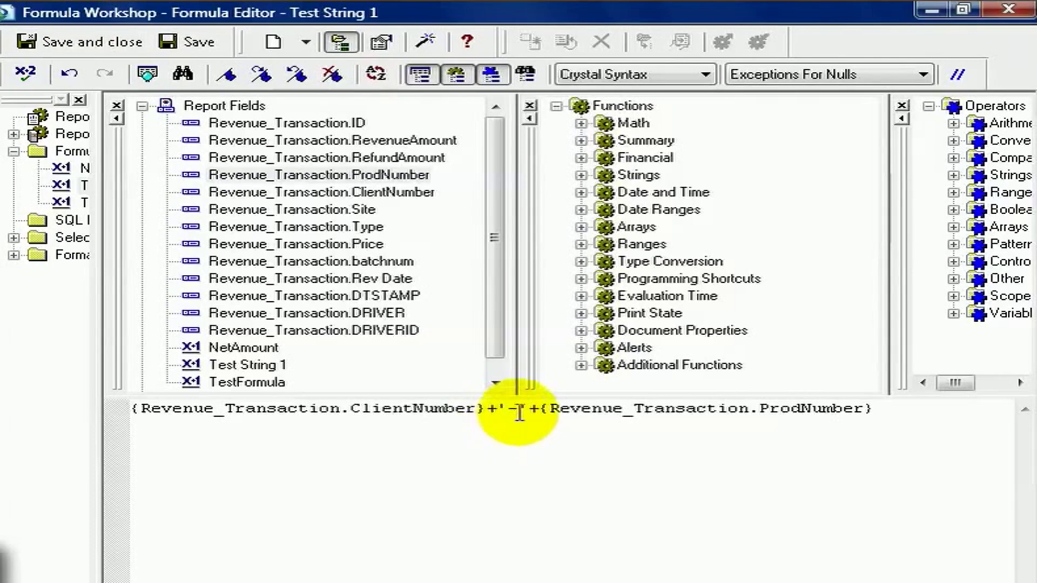
Step: Check Test String 1 for errors and dismiss the no-errors message
left_click(40, 80)
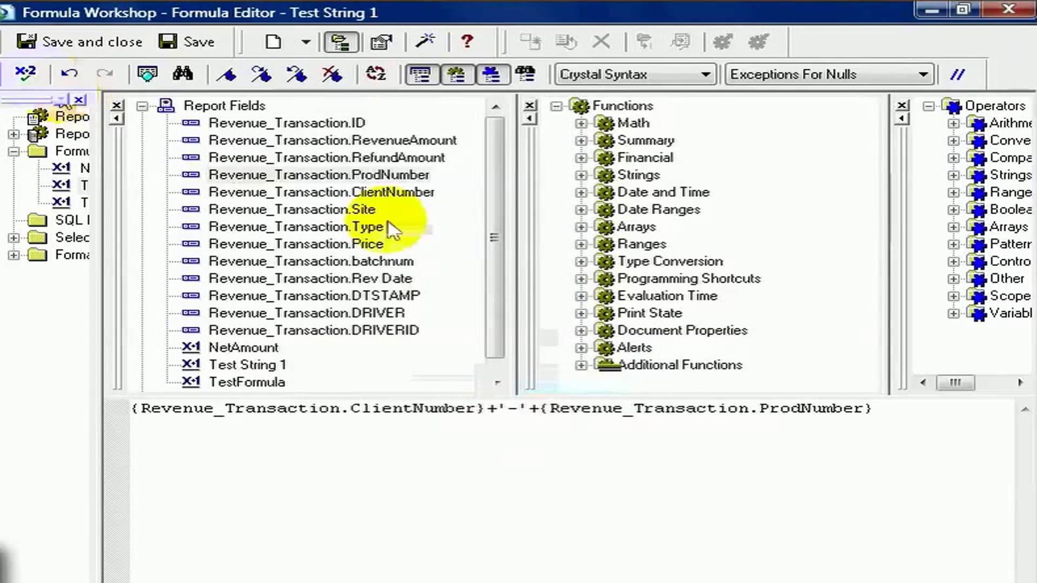
left_click(556, 378)
left_click(517, 409)
Step: Make the quoted separator a dash, then save and close the formula
double_click(516, 408)
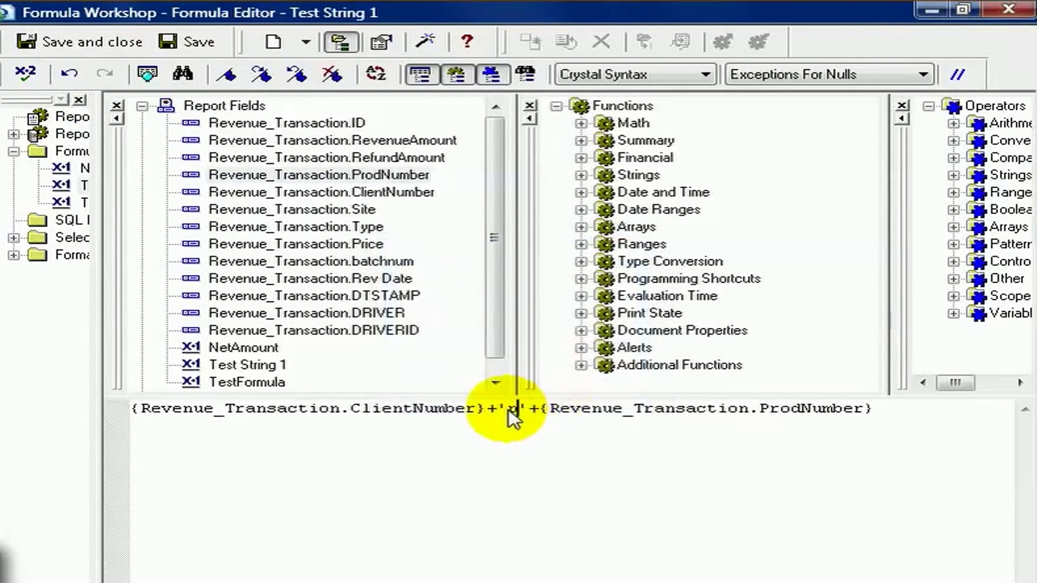
type("plus =")
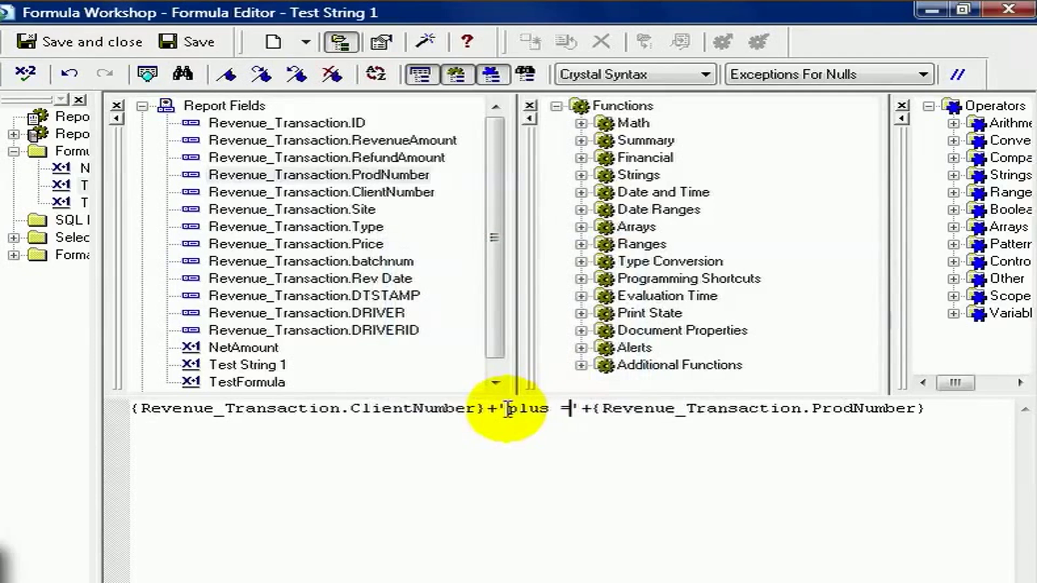
key("BackSpace")
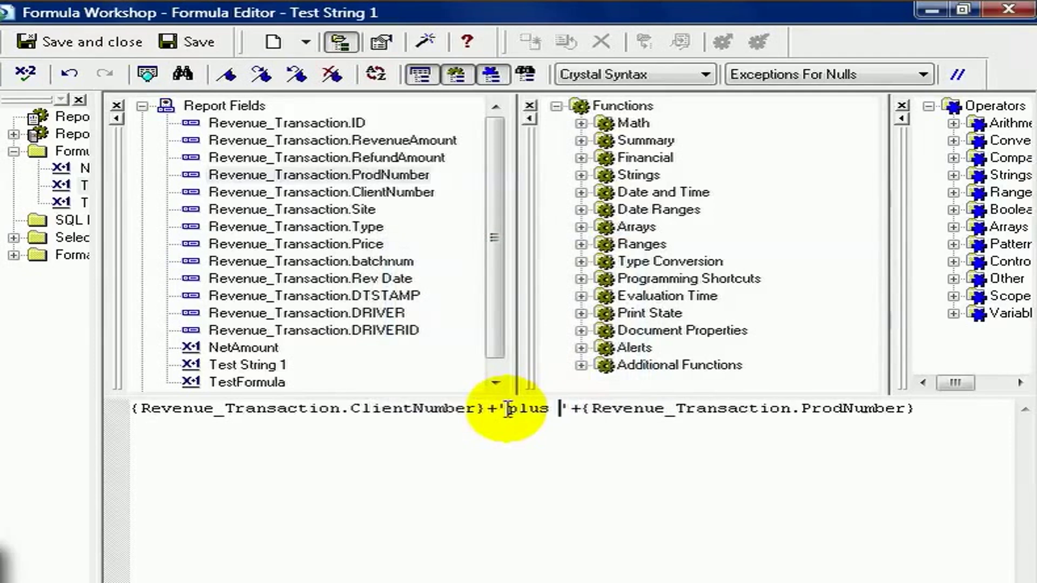
key("BackSpace")
key("BackSpace")
key("BackSpace")
key("BackSpace")
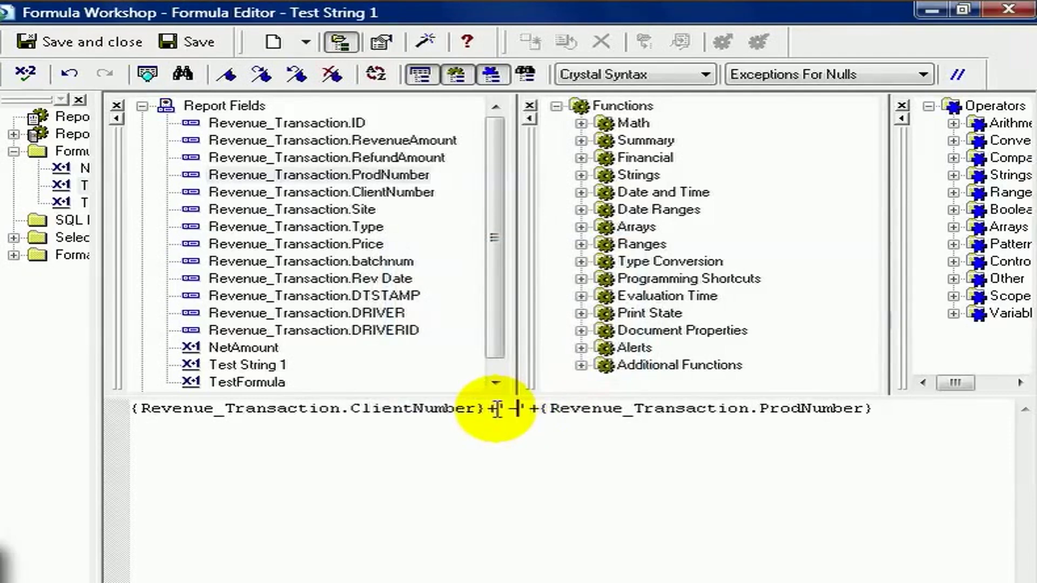
key("BackSpace")
type("-")
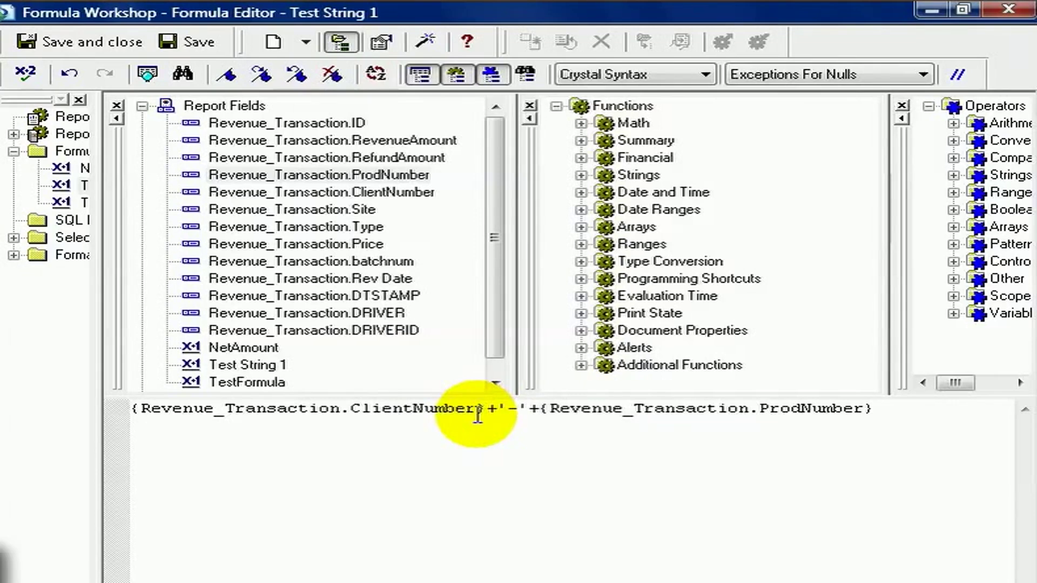
left_click(116, 44)
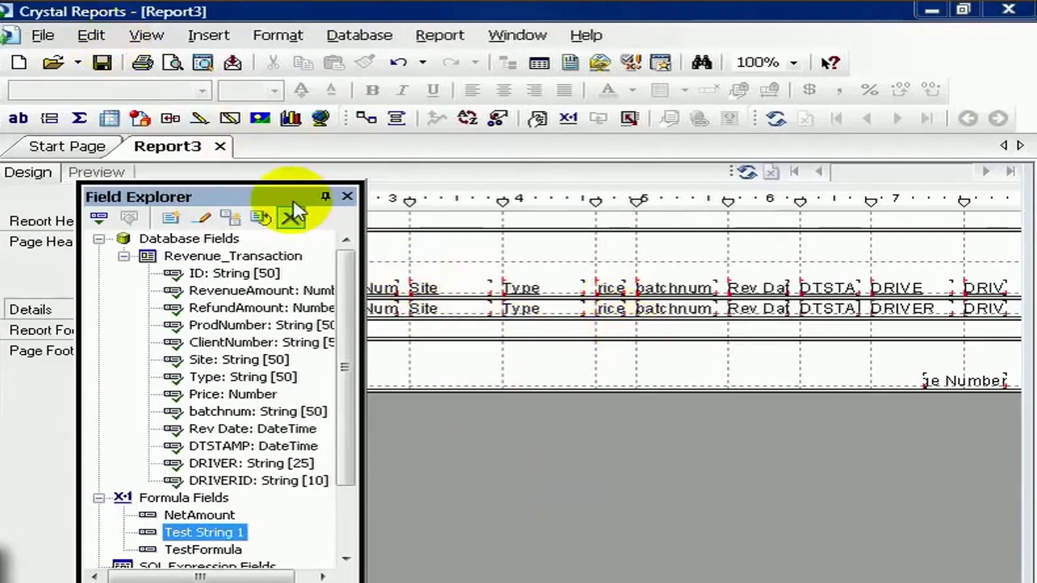
Step: Insert a Details b section and place Test String 1 at its left edge
left_click(277, 198)
left_click_drag(276, 198, 807, 175)
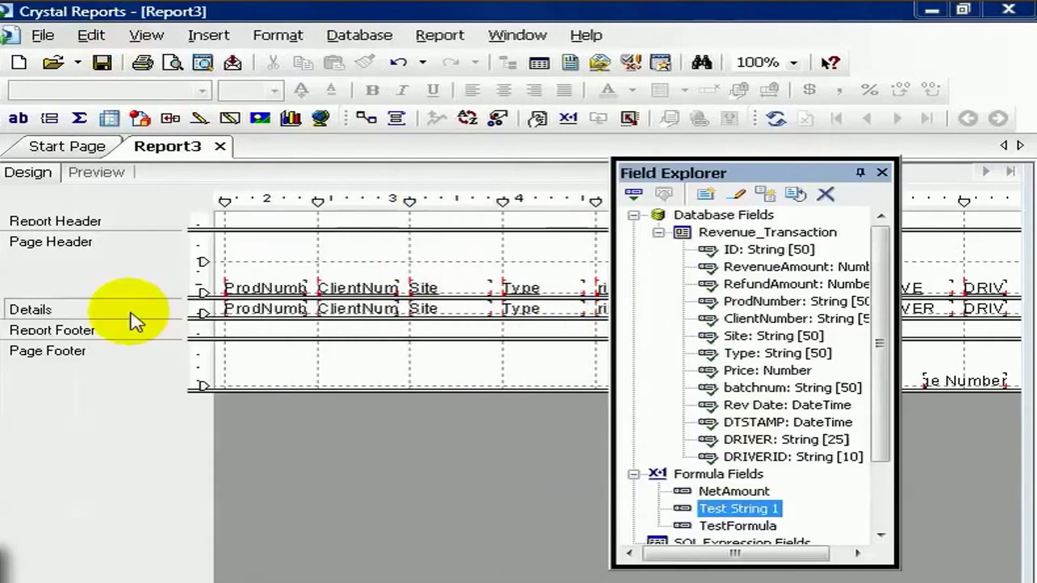
right_click(140, 319)
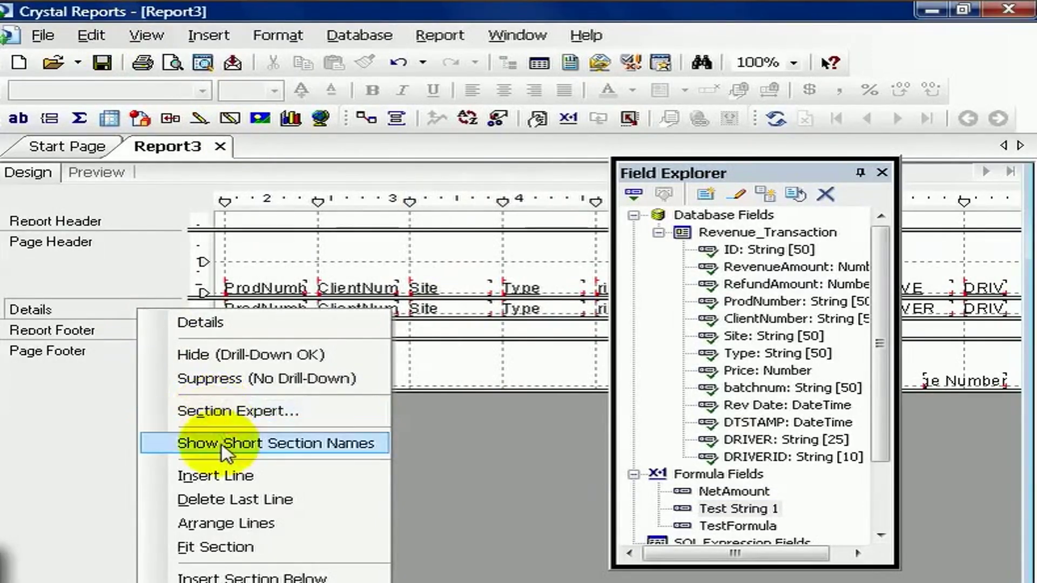
left_click(242, 577)
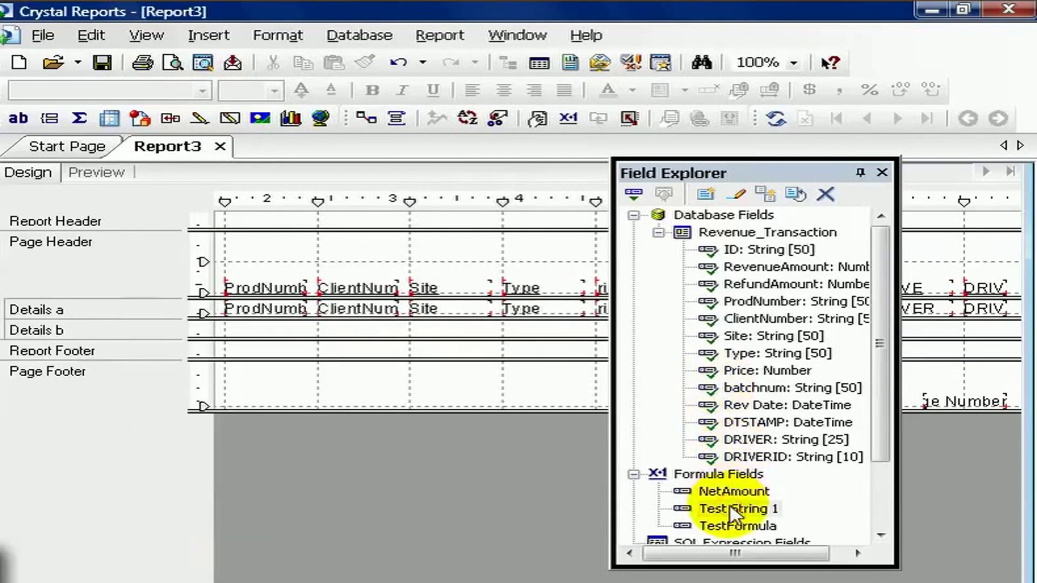
left_click_drag(731, 512, 240, 330)
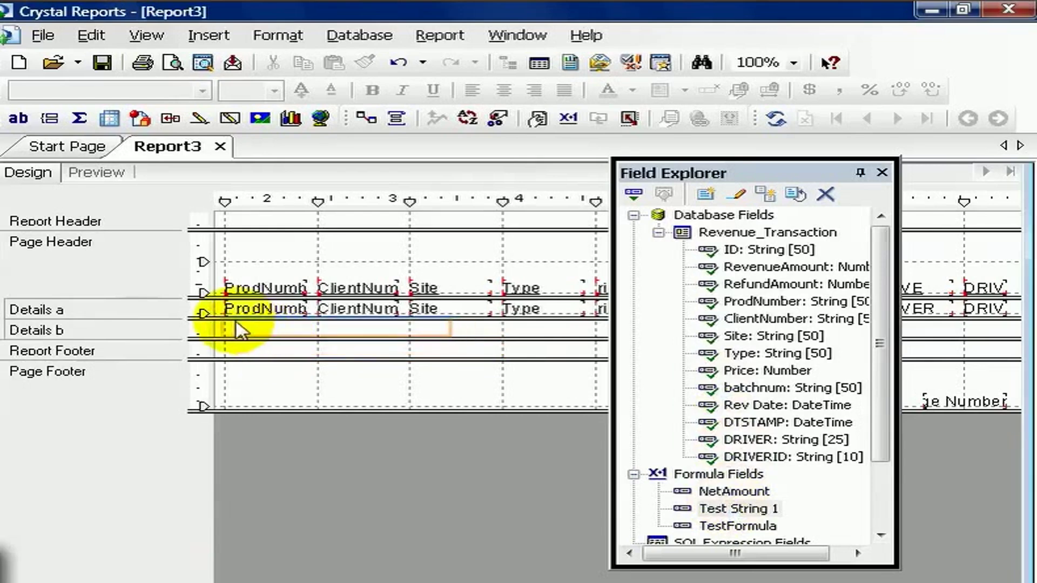
left_click_drag(241, 330, 233, 326)
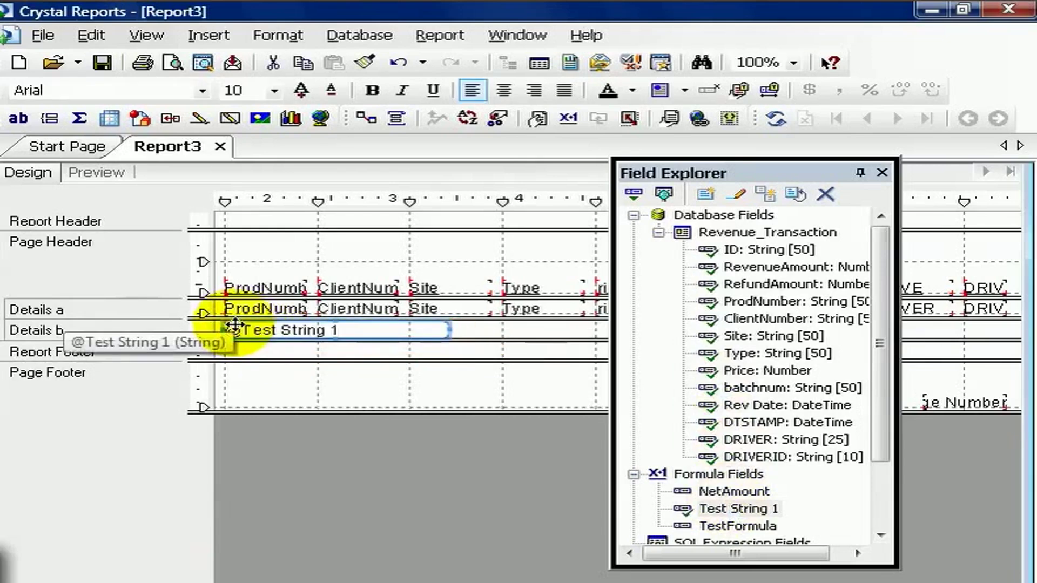
Step: Give the Details a section a Silver background colour in Section Expert
right_click(162, 313)
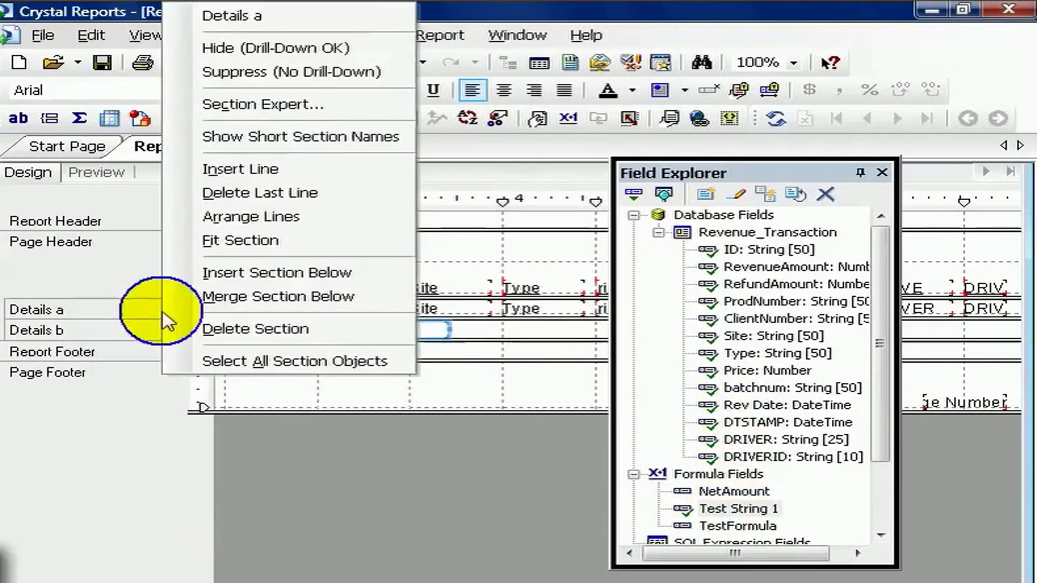
left_click(243, 105)
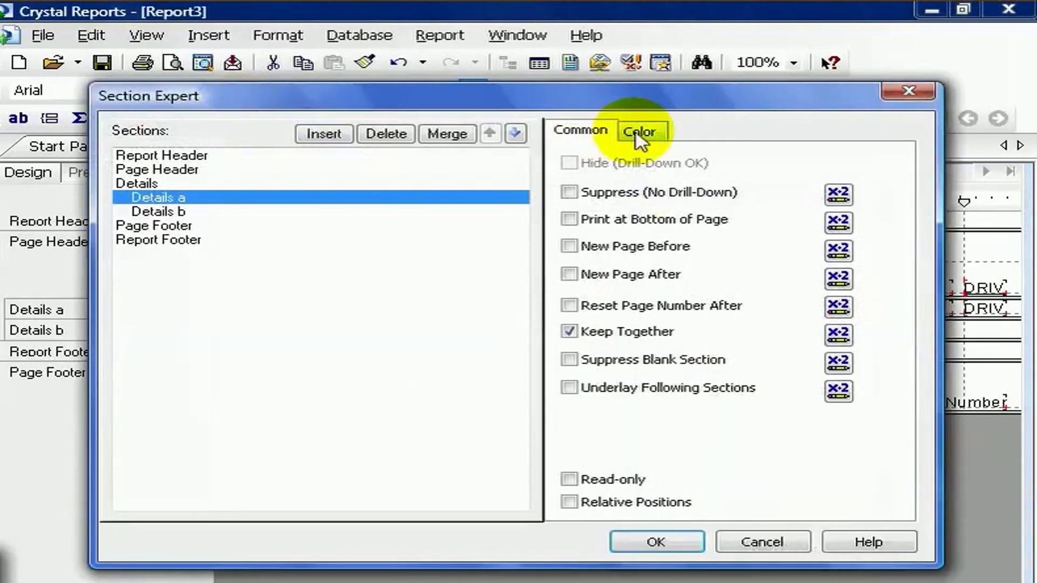
left_click(640, 134)
left_click(604, 207)
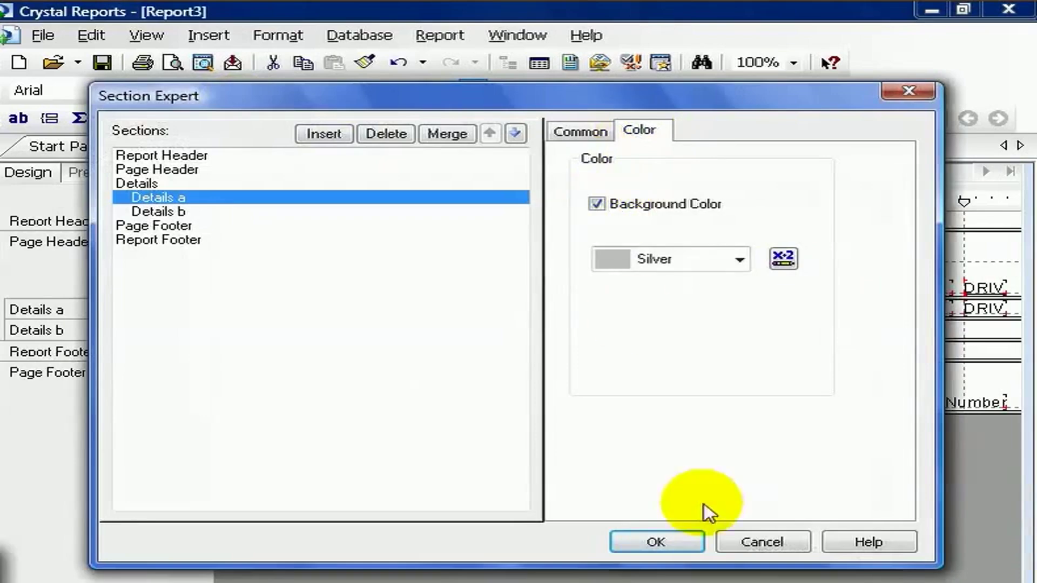
left_click(665, 539)
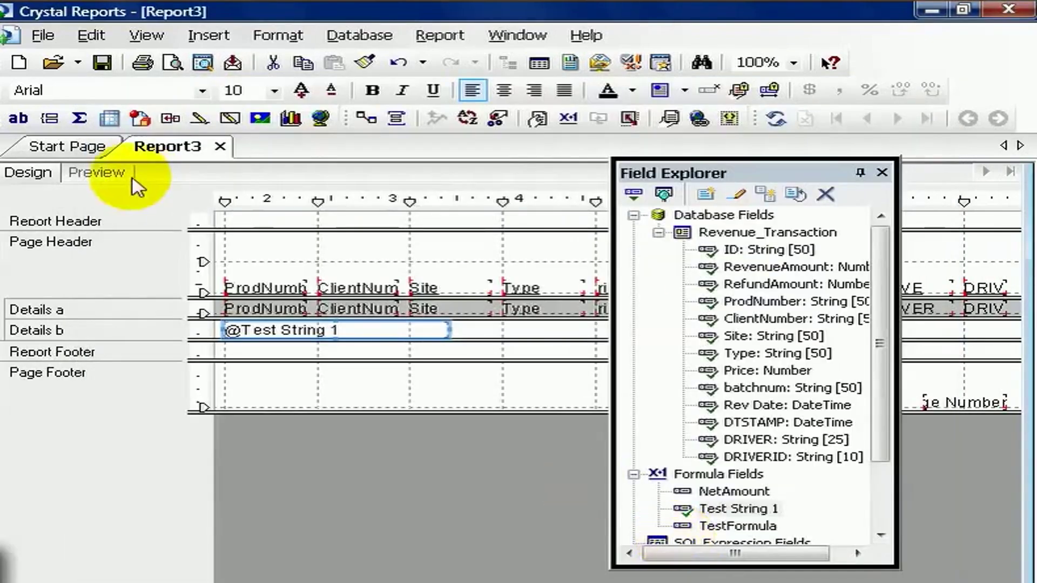
left_click(130, 179)
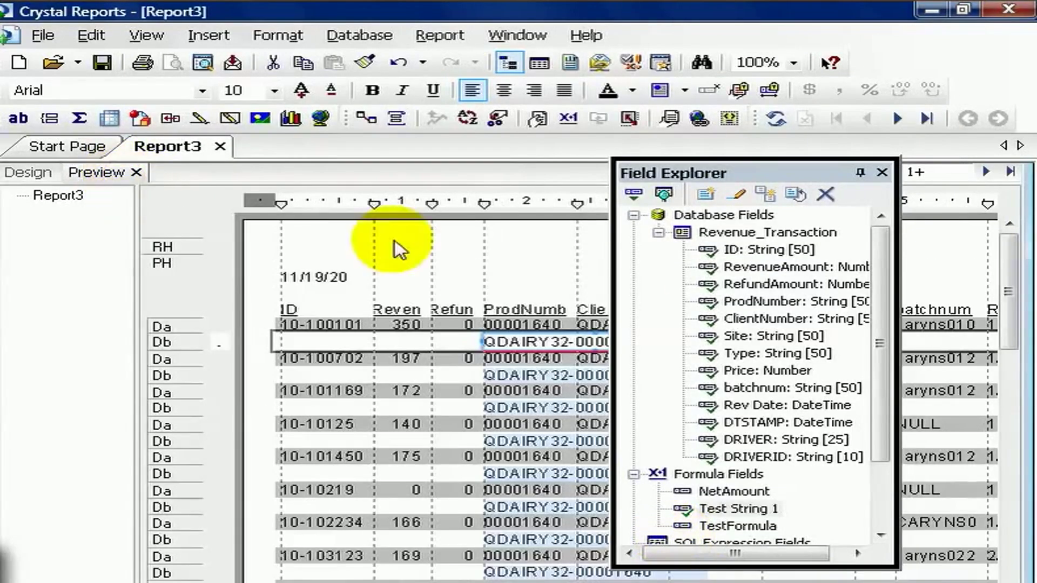
Step: Move Field Explorer to the left edge while previewing the hyphen-joined values
left_click_drag(664, 173, 160, 209)
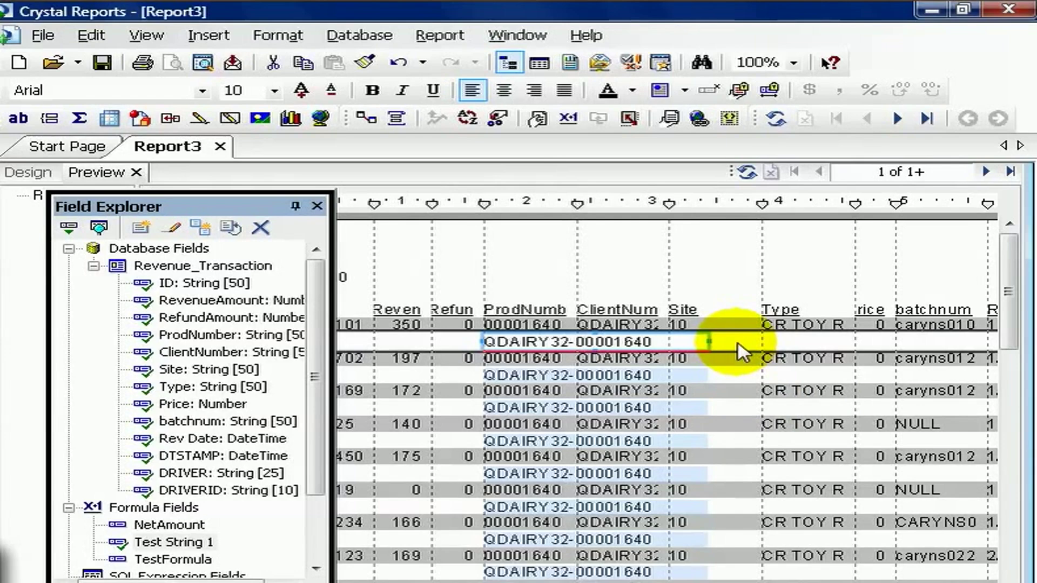
right_click(186, 542)
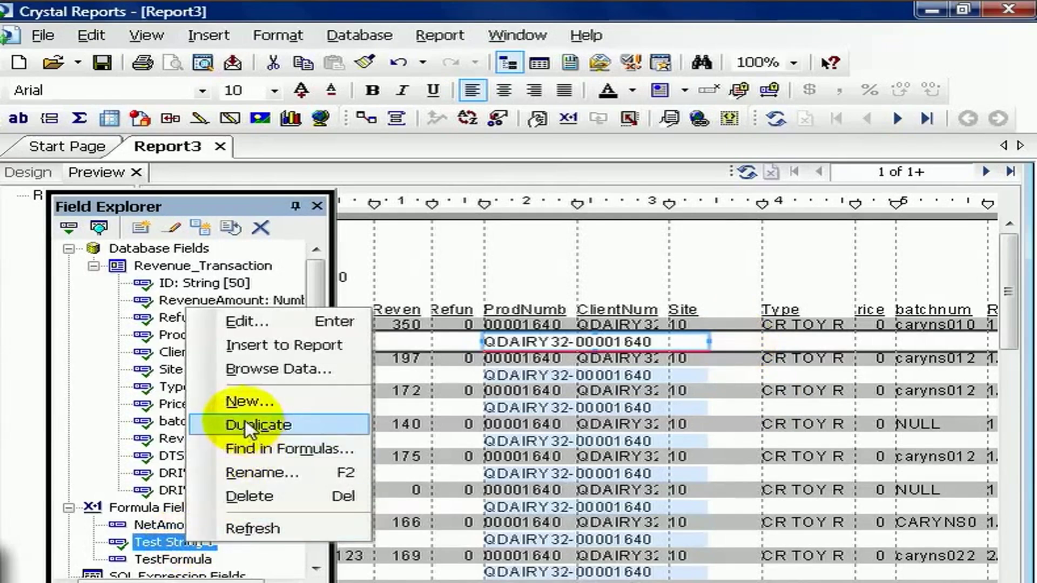
Step: Delete the +'-'+ProdNumber part, leaving only ClientNumber in Test String 1
left_click(237, 322)
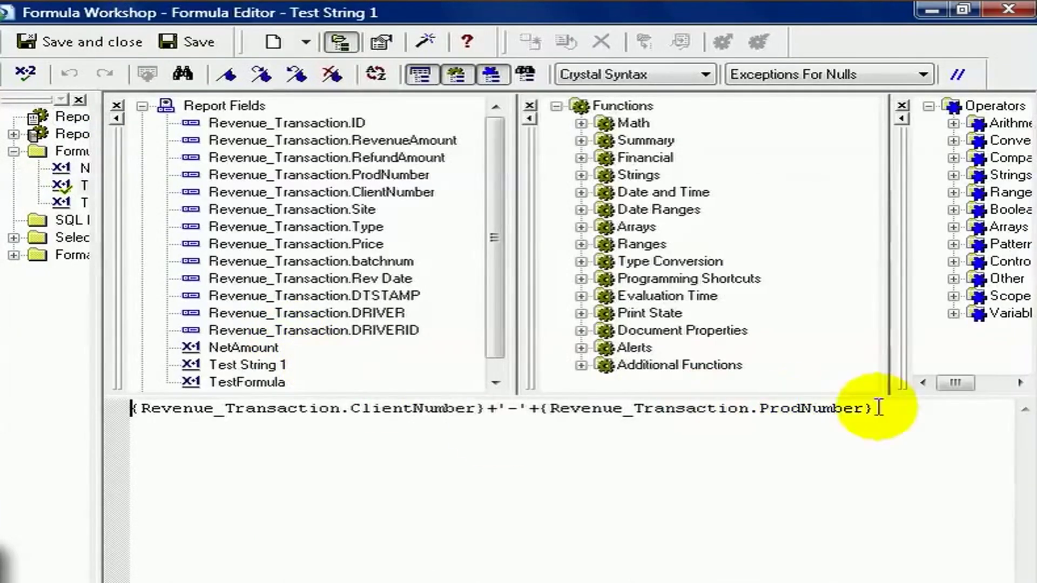
left_click_drag(879, 408, 485, 408)
key("Delete")
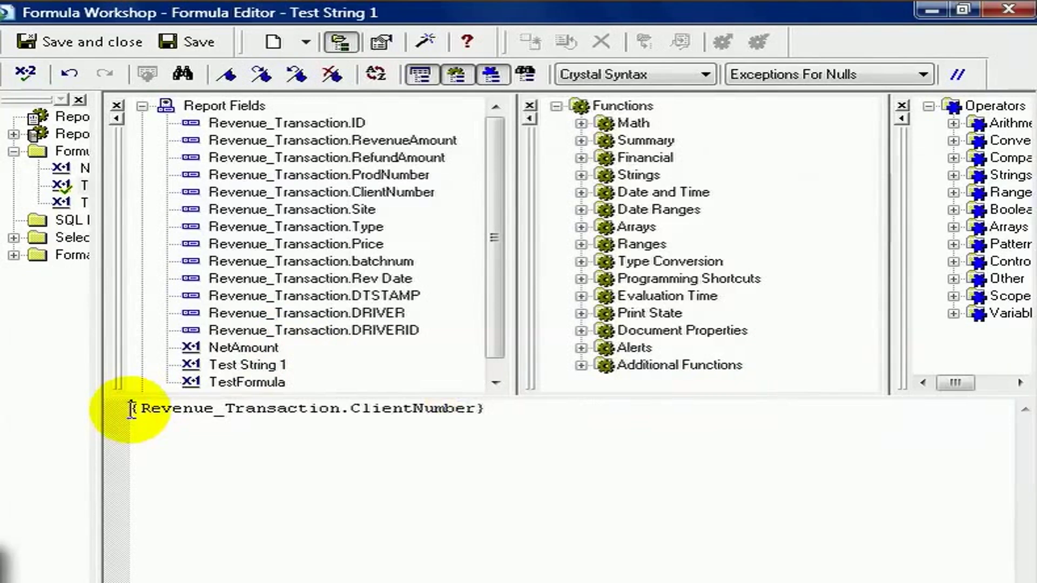
type("MID(")
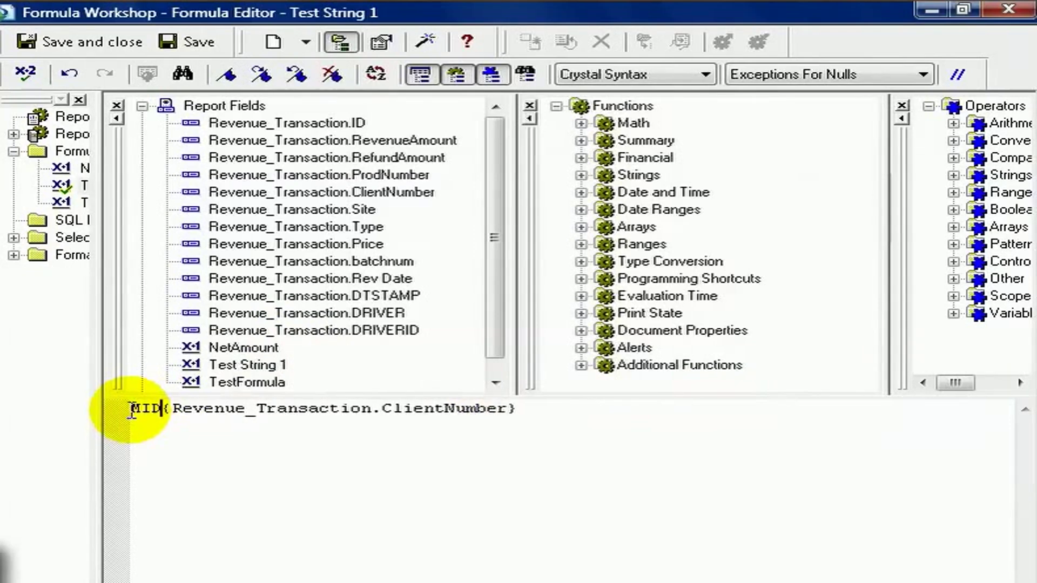
type("(")
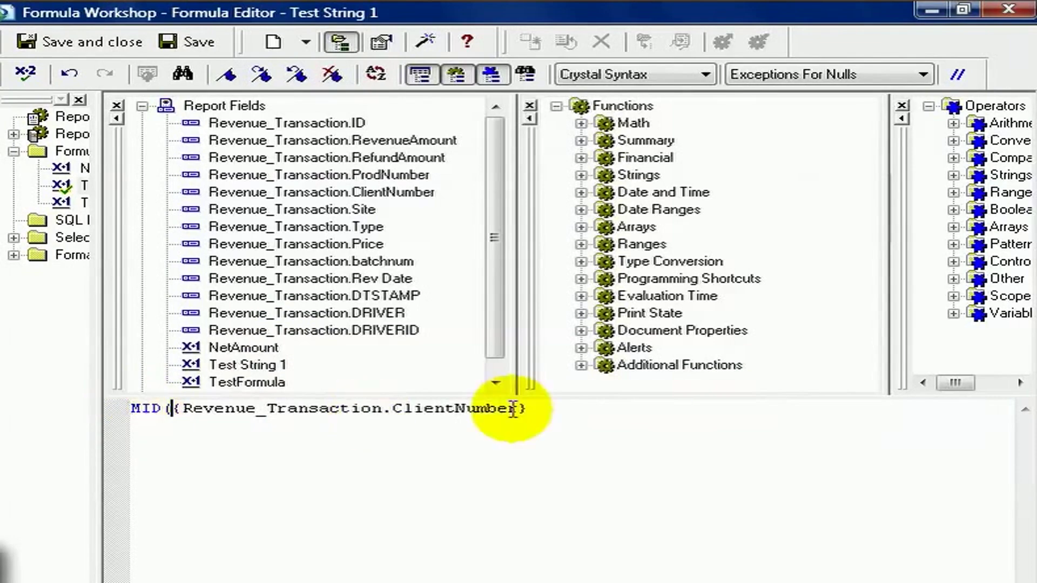
left_click(542, 409)
type(",1")
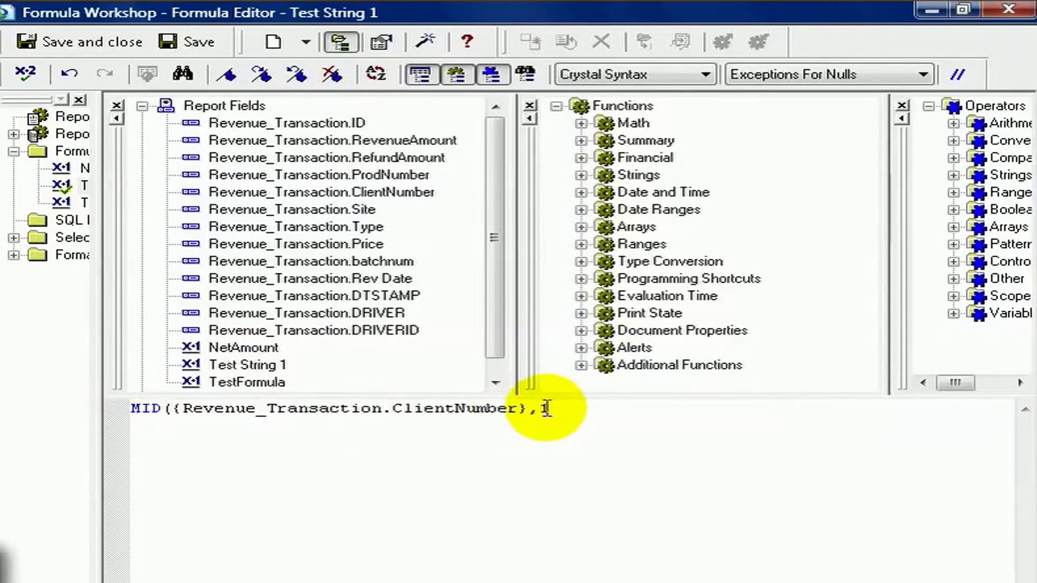
type(",")
type("4)")
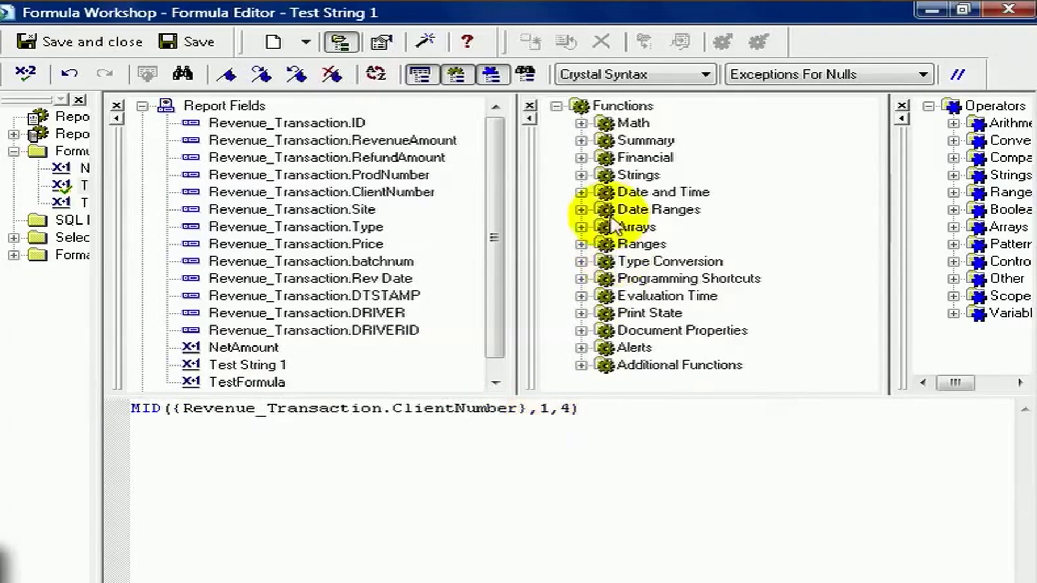
left_click(581, 175)
left_click_drag(865, 190, 864, 230)
Step: Expand Mid under Strings and save the MID(ClientNumber,1,4) formula
left_click(606, 331)
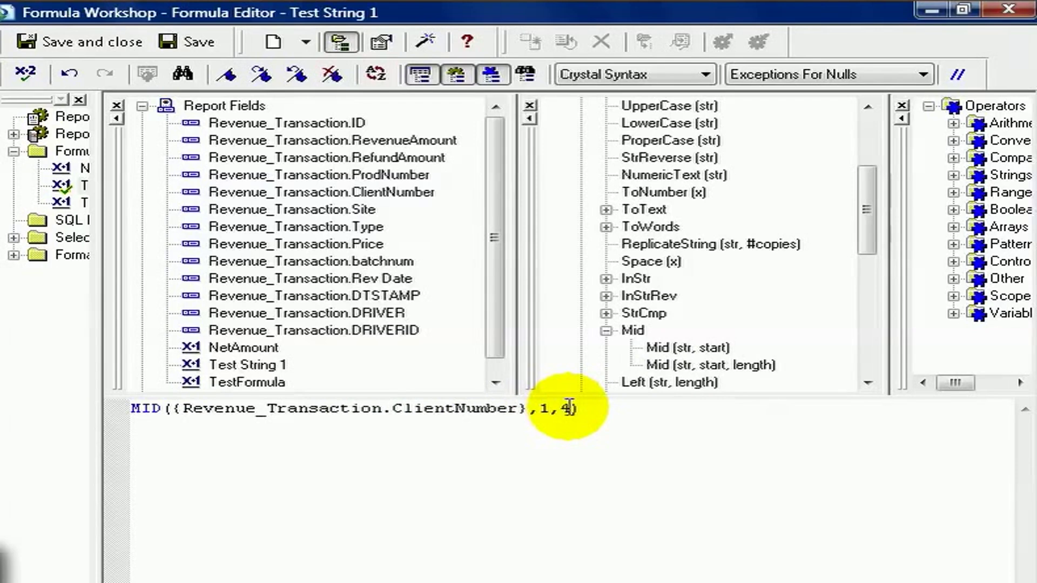
left_click(59, 46)
Step: Reopen the saved Test String 1 formula from the field's context menu in the QDAI preview
left_click(614, 339)
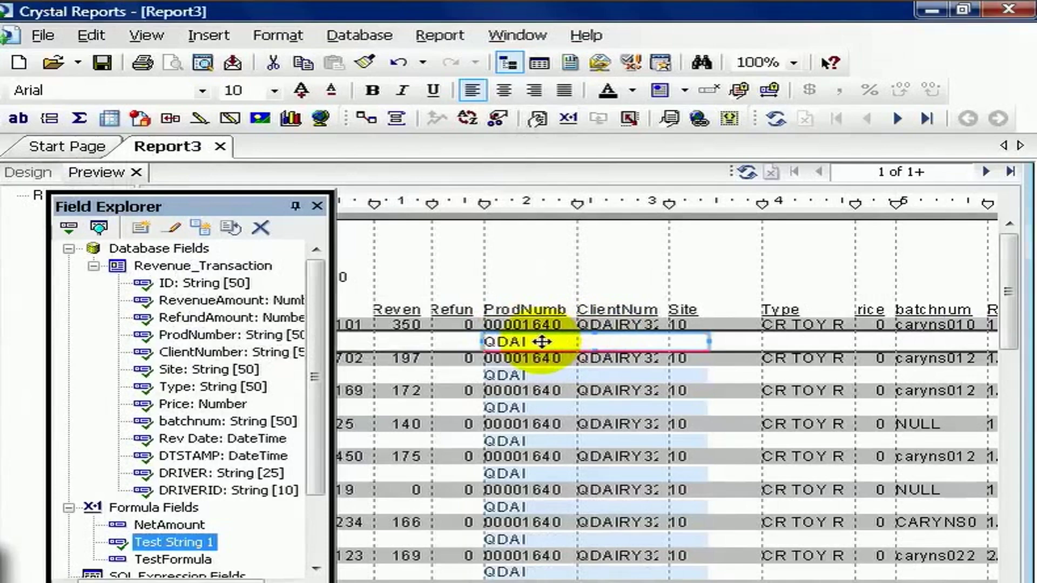
right_click(541, 341)
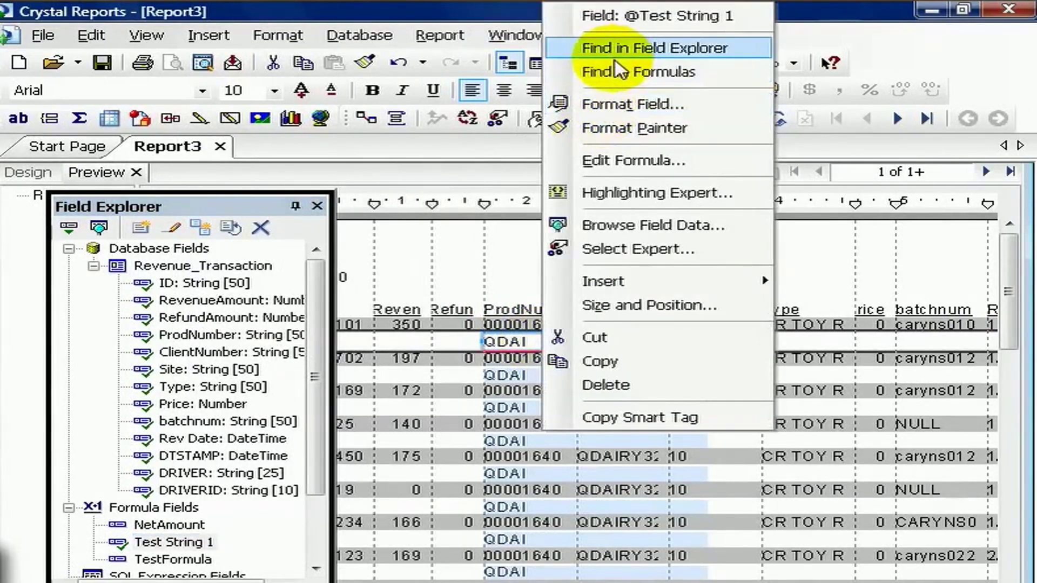
left_click(642, 159)
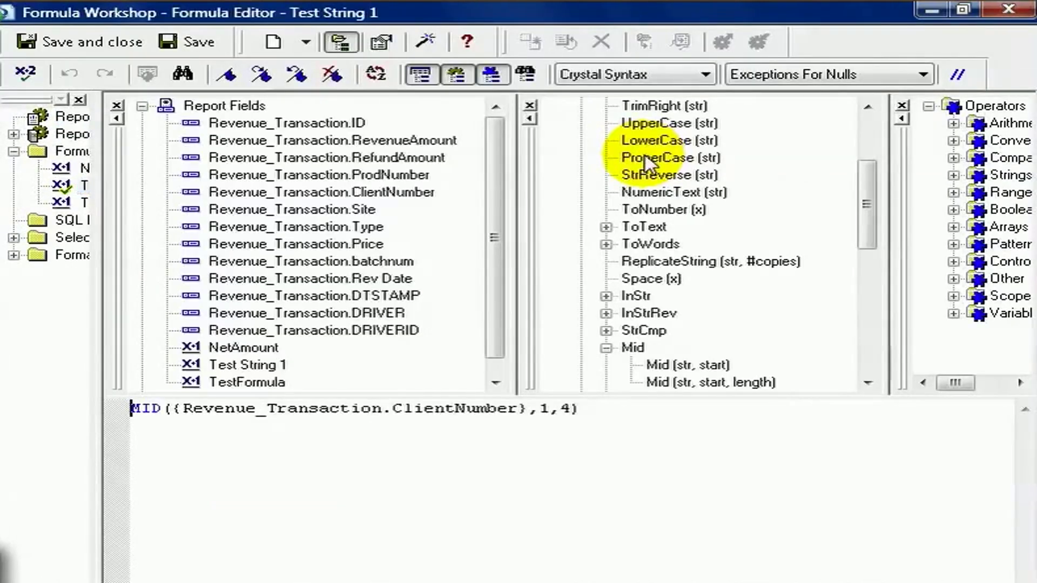
left_click_drag(863, 211, 867, 175)
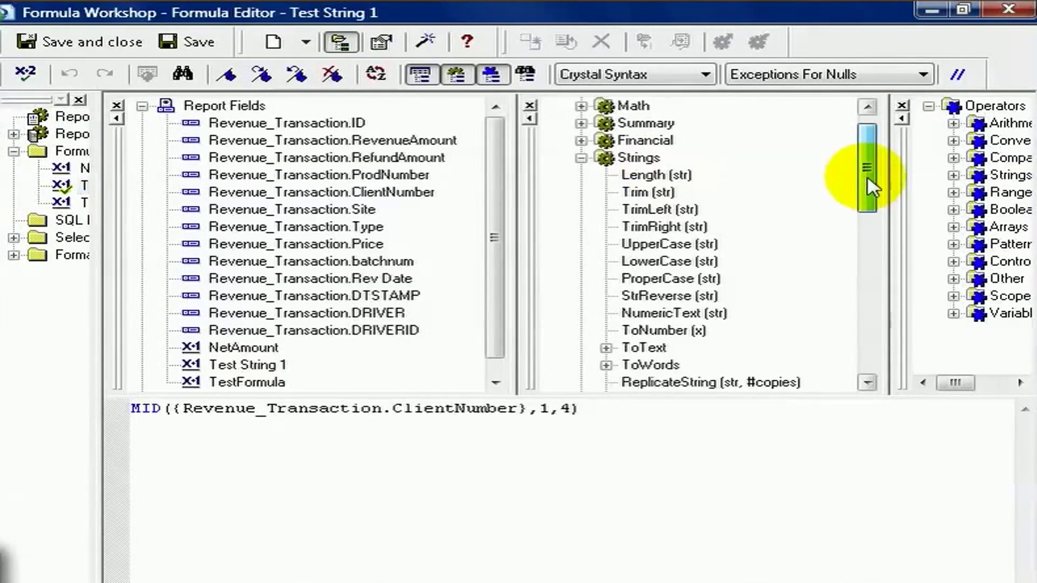
Step: Place the cursor in the MID({Revenue_Transaction.ClientNumber},1,4) formula text, beside the Mid function entries
left_click(636, 410)
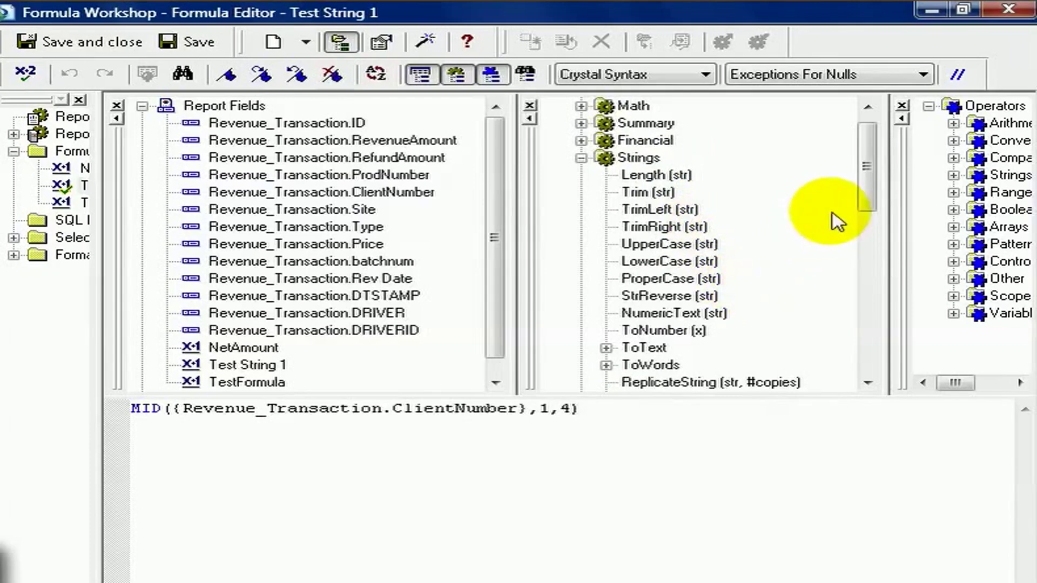
left_click_drag(870, 194, 879, 281)
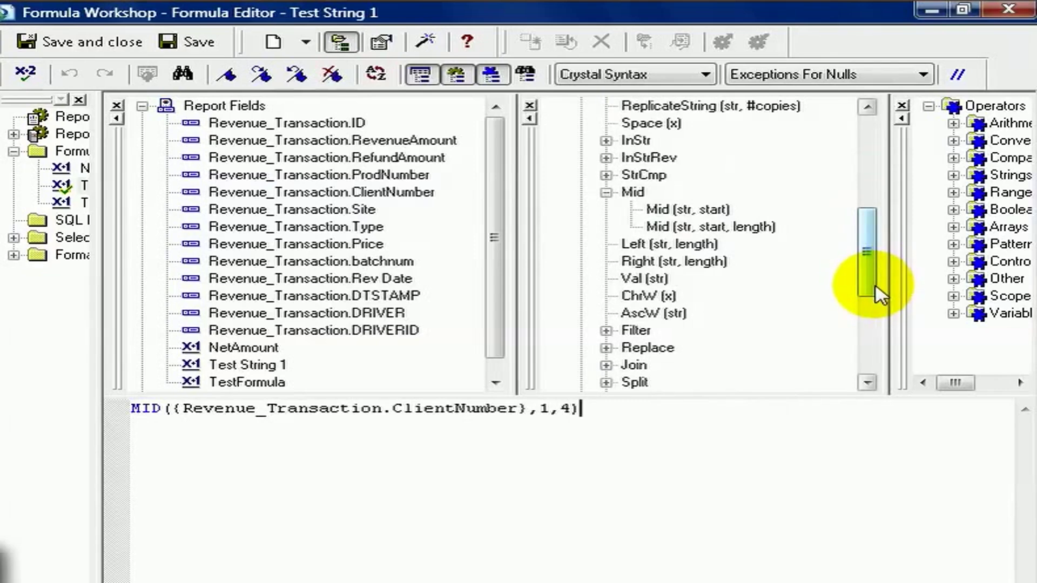
left_click_drag(880, 296, 878, 318)
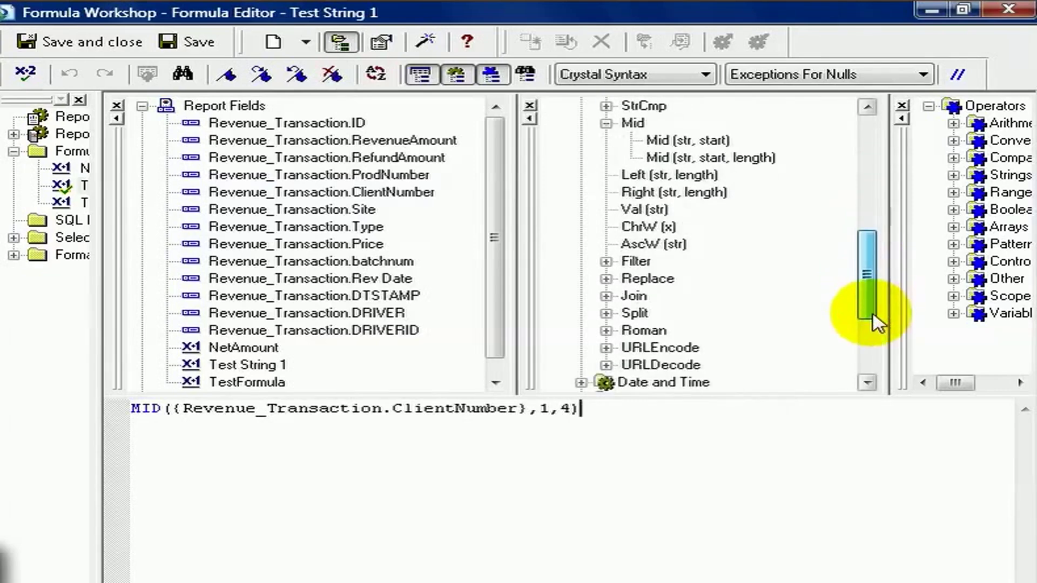